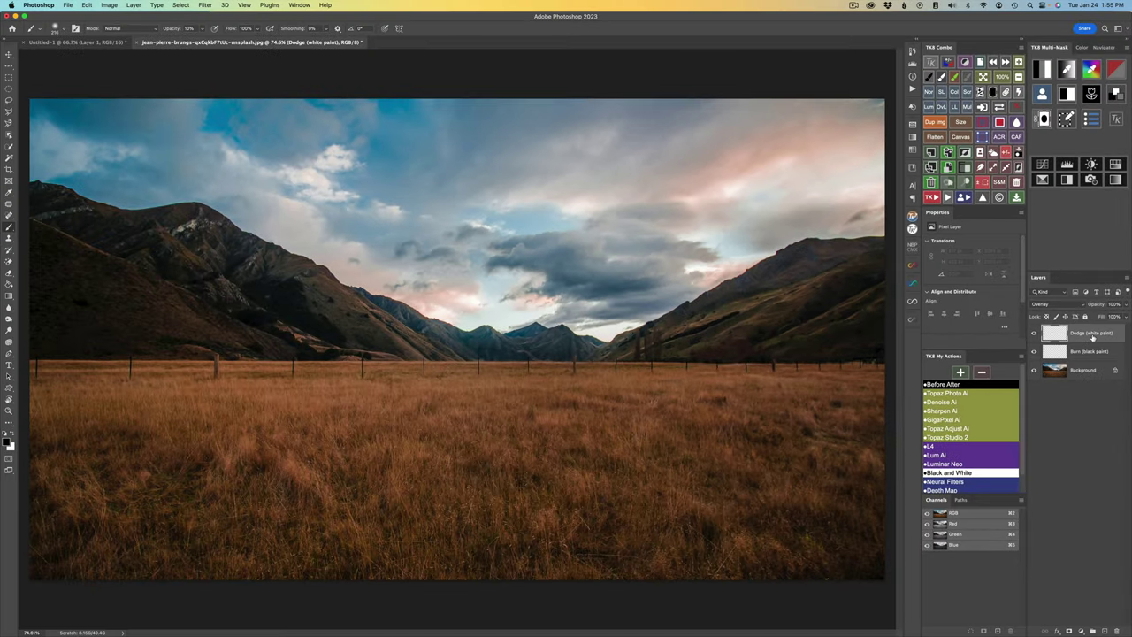
- Check the blend modes of the Dodge (white paint) and Burn (black paint) layers
click(1052, 333)
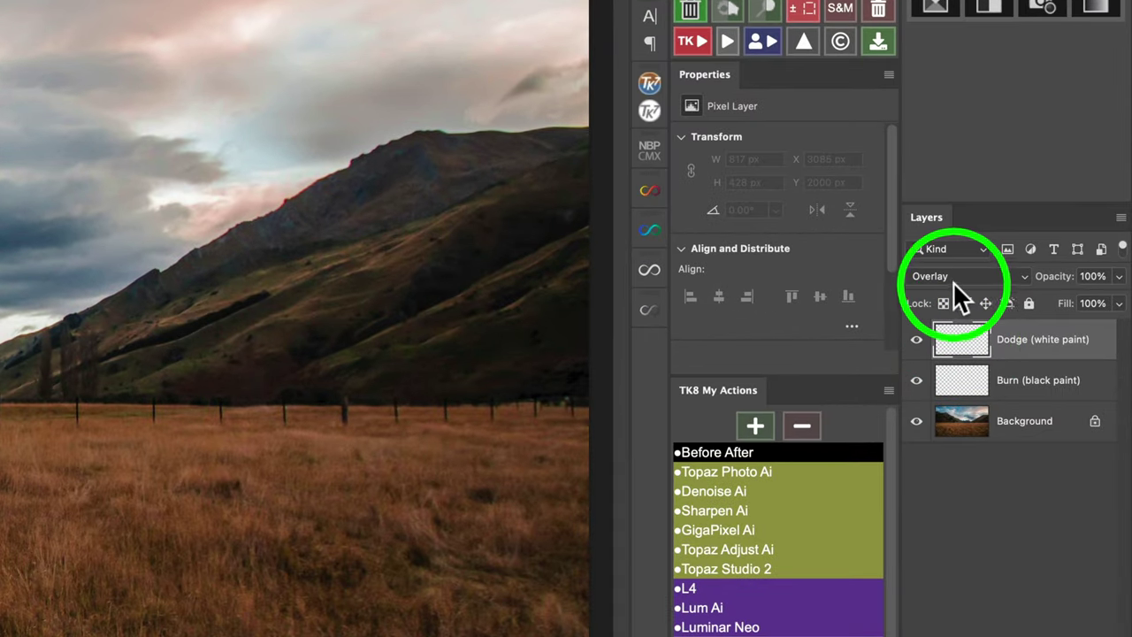
click(978, 380)
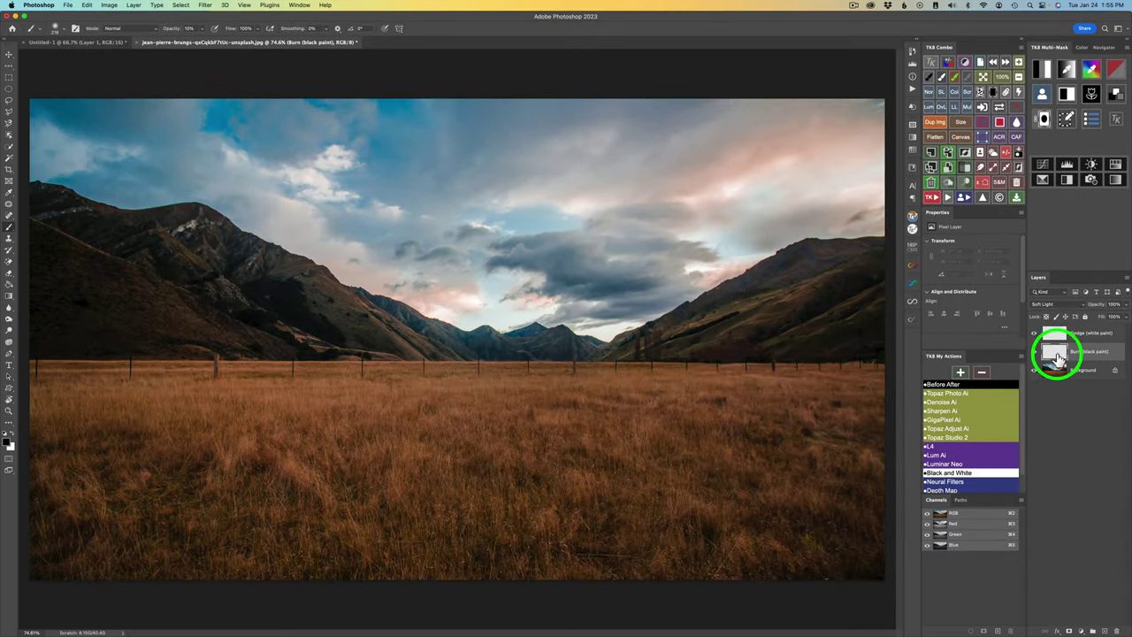
drag(1059, 356, 1058, 331)
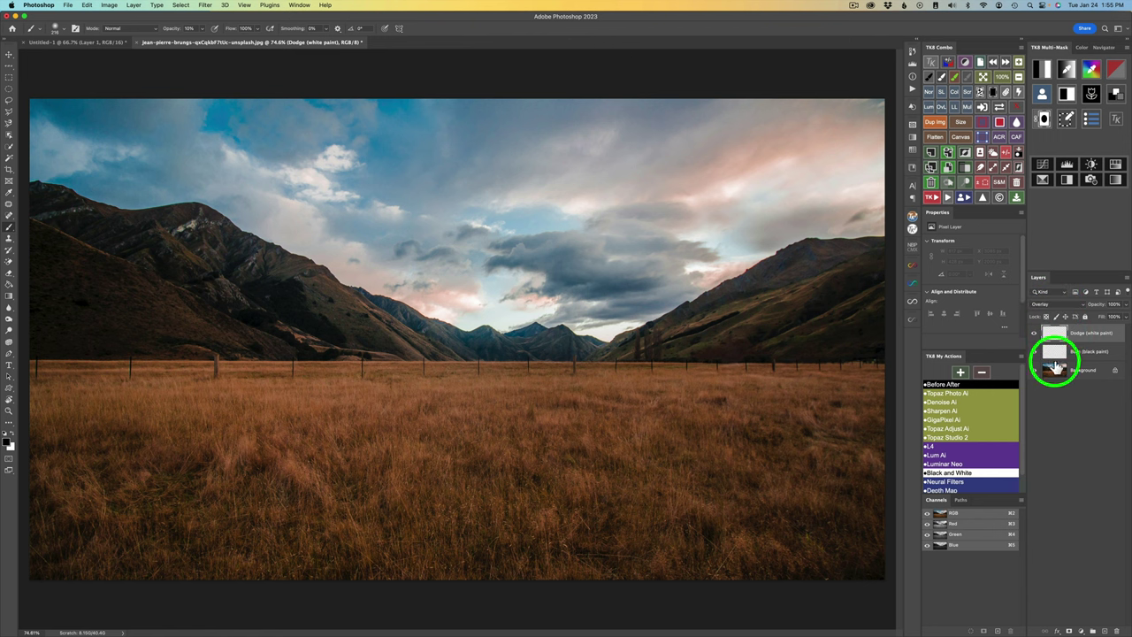
- Add a blank layer above the Dodge layer and swap the brush colours to make black the foreground
click(1104, 629)
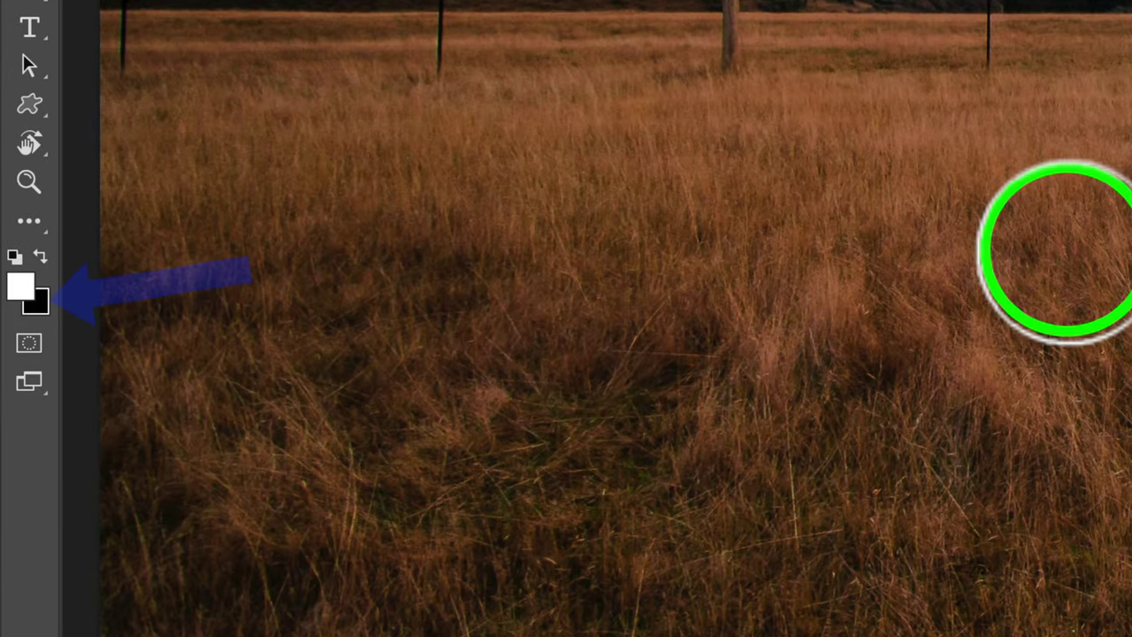
key(x)
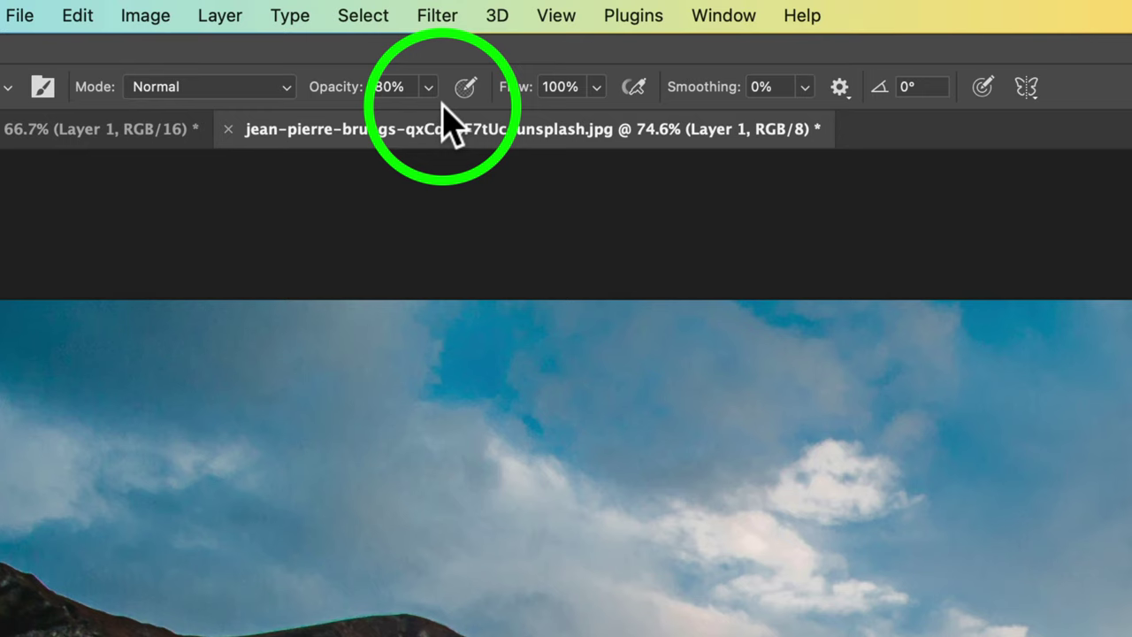
- Cycle the brush opacity through 50% and 10%, ending at 100%
key(5)
key(0)
key(0)
key(5)
key(0)
key(0)
key(1)
key(0)
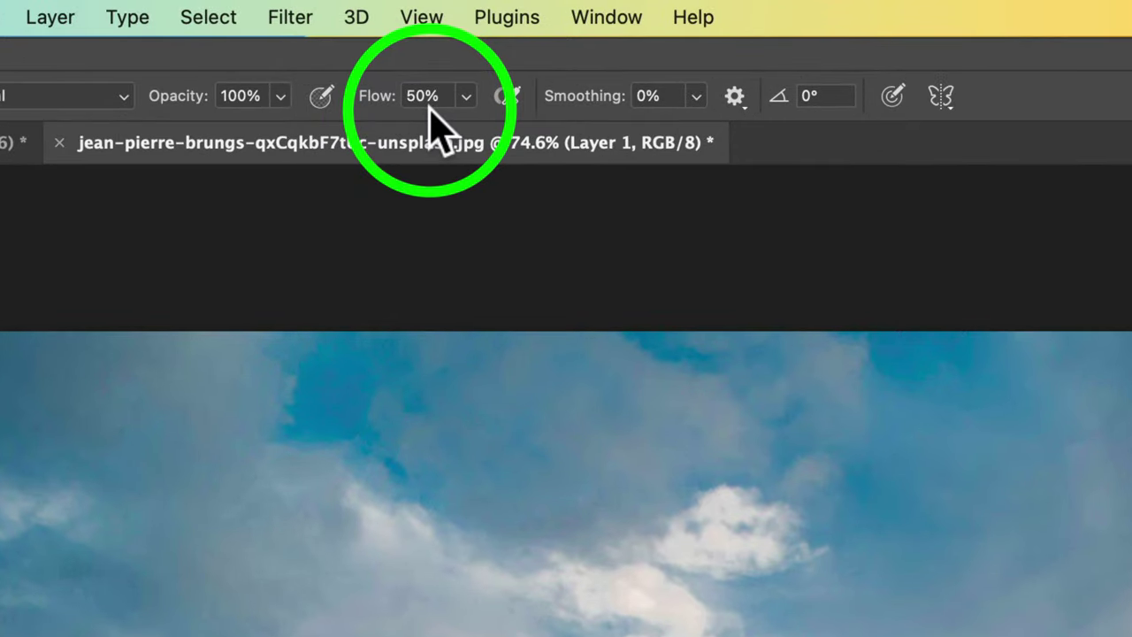
- Cycle the brush flow through 90% and 10%, ending at 100%
key(shift+9)
key(shift+0)
key(shift+0)
key(shift+1)
key(shift+0)
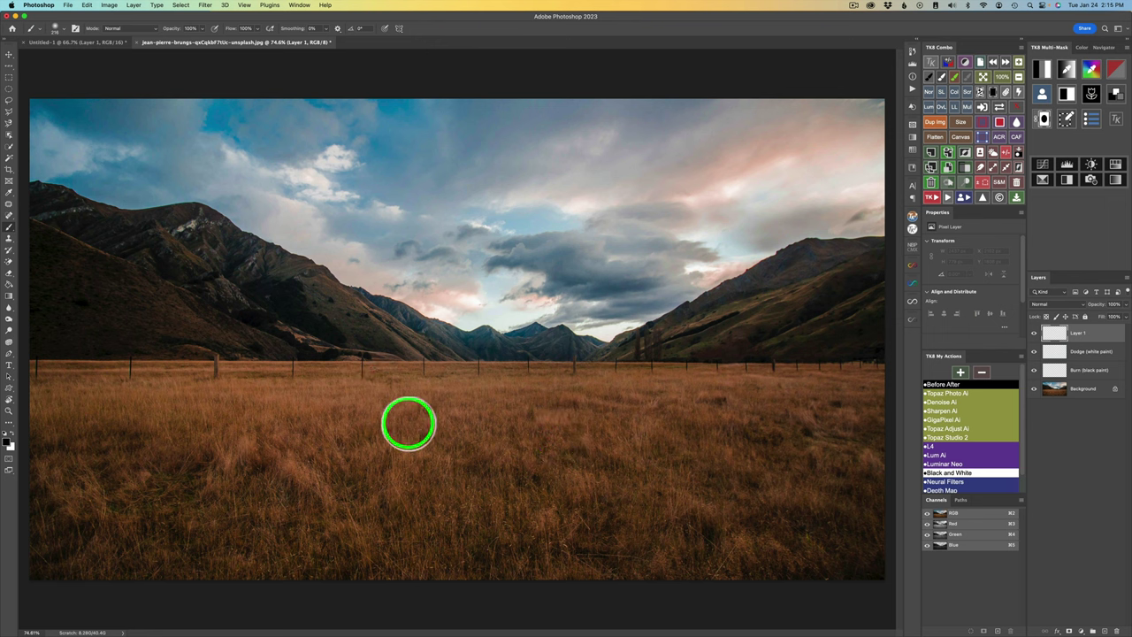
- Paint a horizontal black stroke across the grass at 100% brush opacity and another just below it at 50%
drag(401, 424, 399, 428)
drag(664, 430, 734, 425)
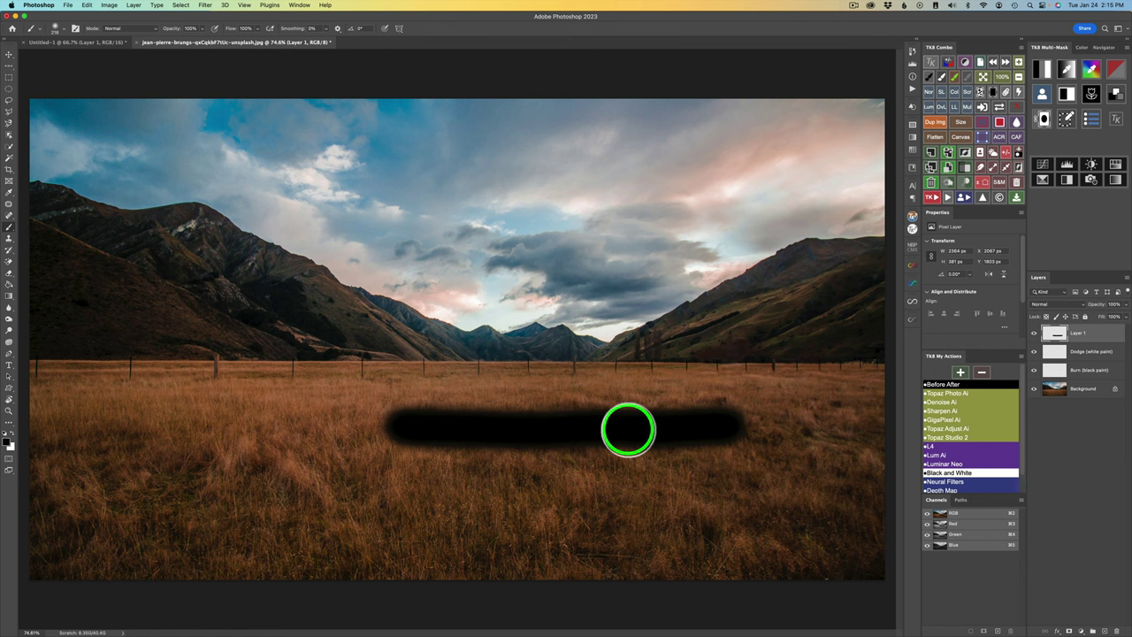
key(5)
drag(433, 470, 741, 463)
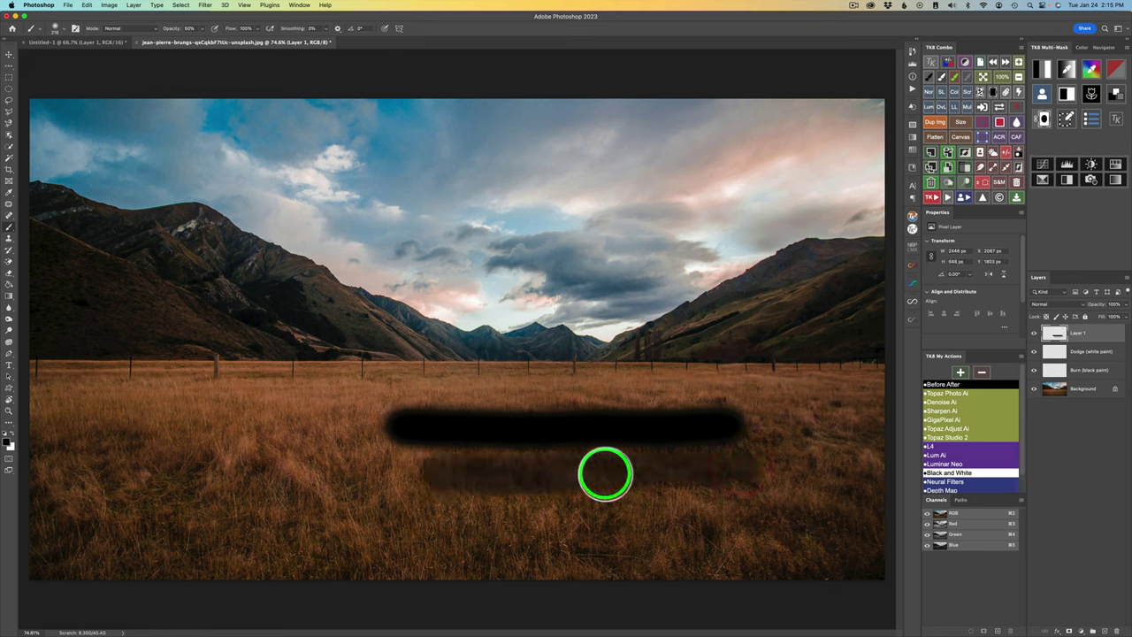
drag(440, 469, 478, 473)
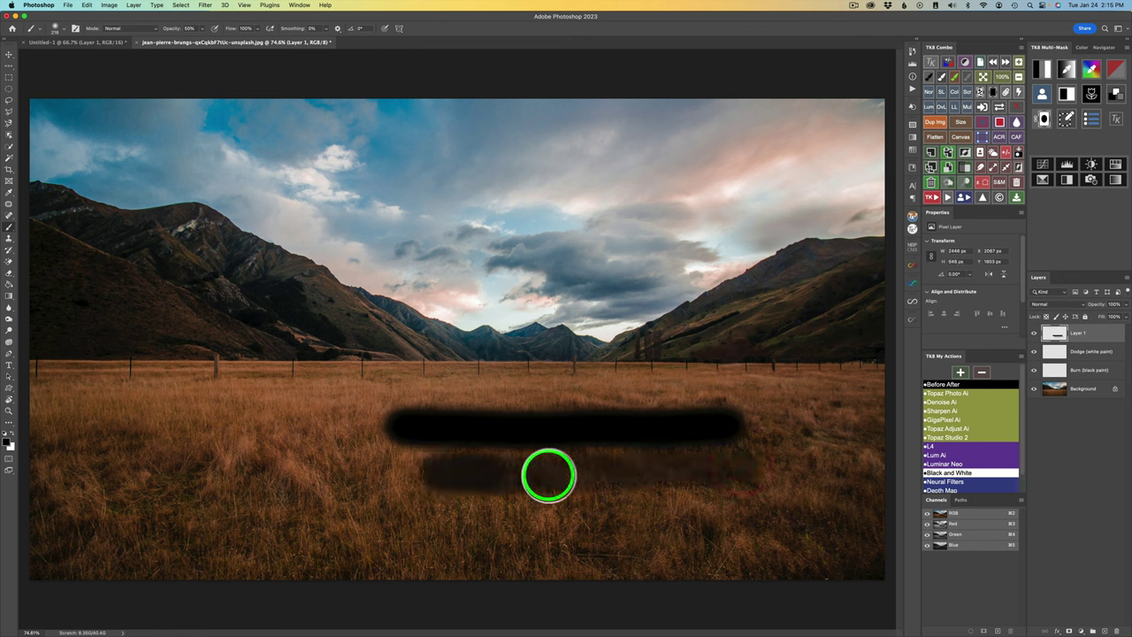
mouse_move(548, 476)
mouse_down()
mouse_move(731, 469)
mouse_move(687, 472)
mouse_up()
drag(437, 473, 741, 473)
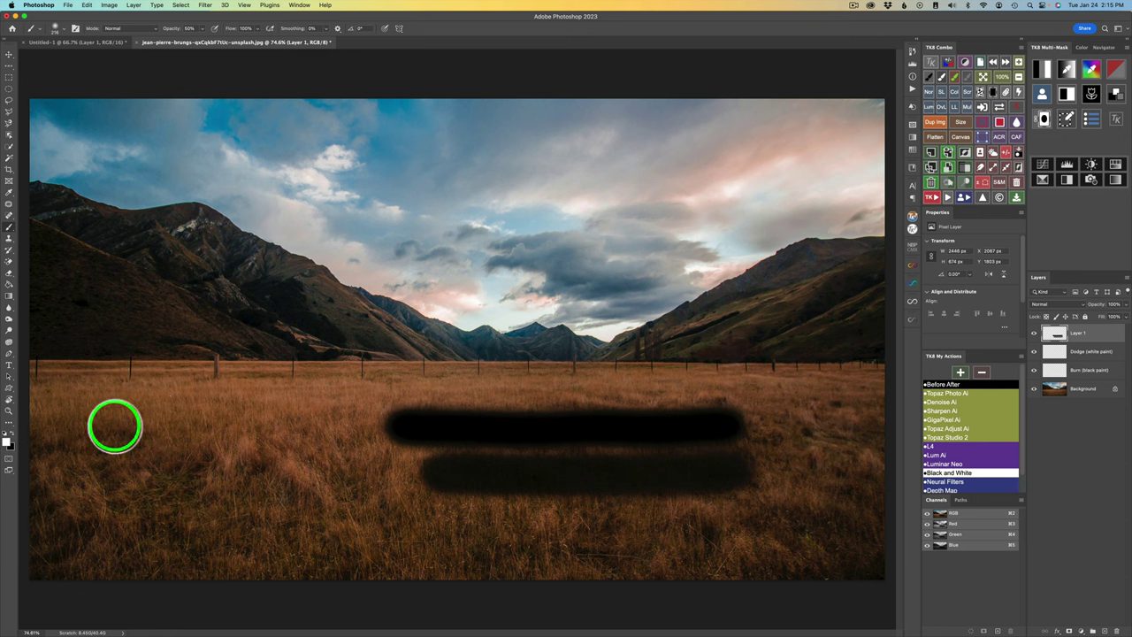
- Paint white horizontal strokes on the grass beside the black ones, first at 100% brush opacity and one below at 50%
drag(115, 427, 309, 423)
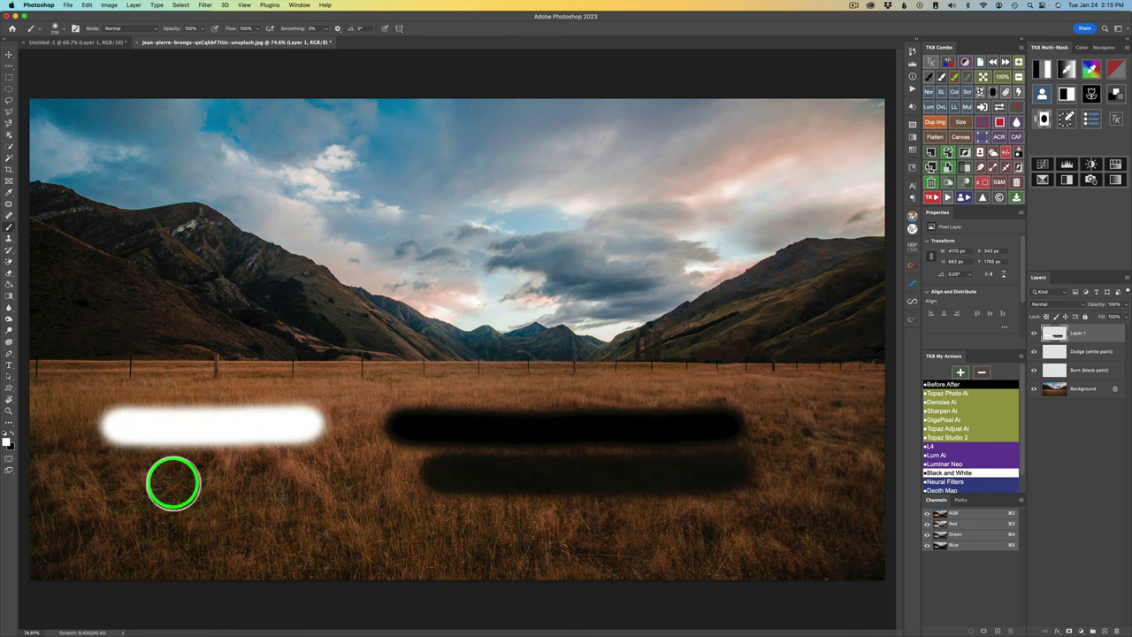
key(5)
drag(108, 483, 352, 478)
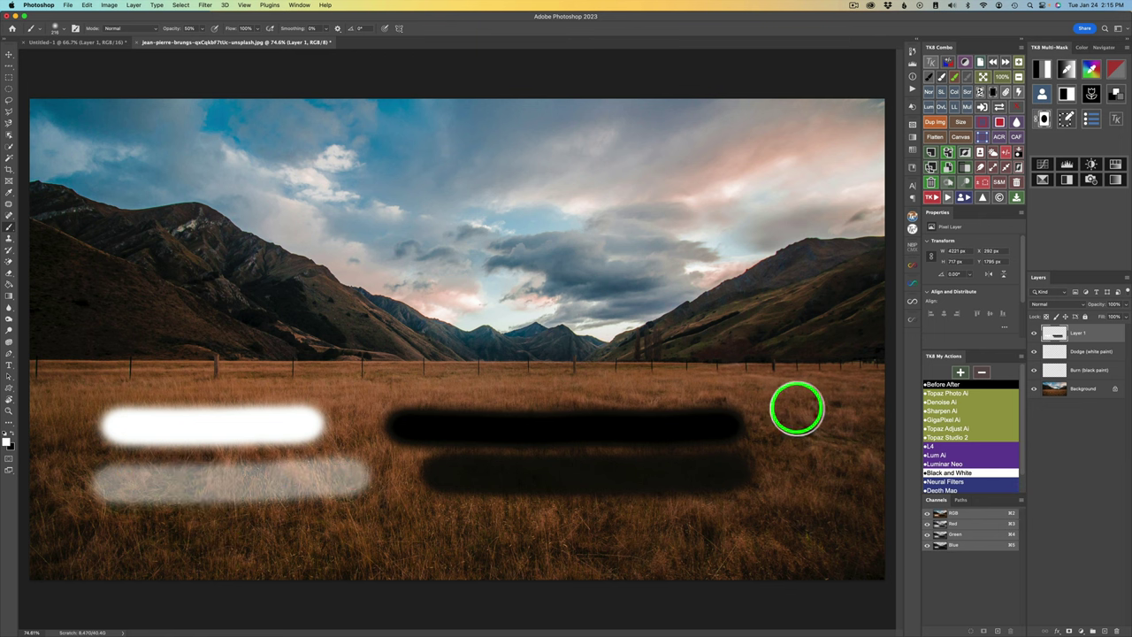
- On the Dodge layer, brighten the foreground grass with white strokes at 100% and 50% brush opacity
click(1055, 352)
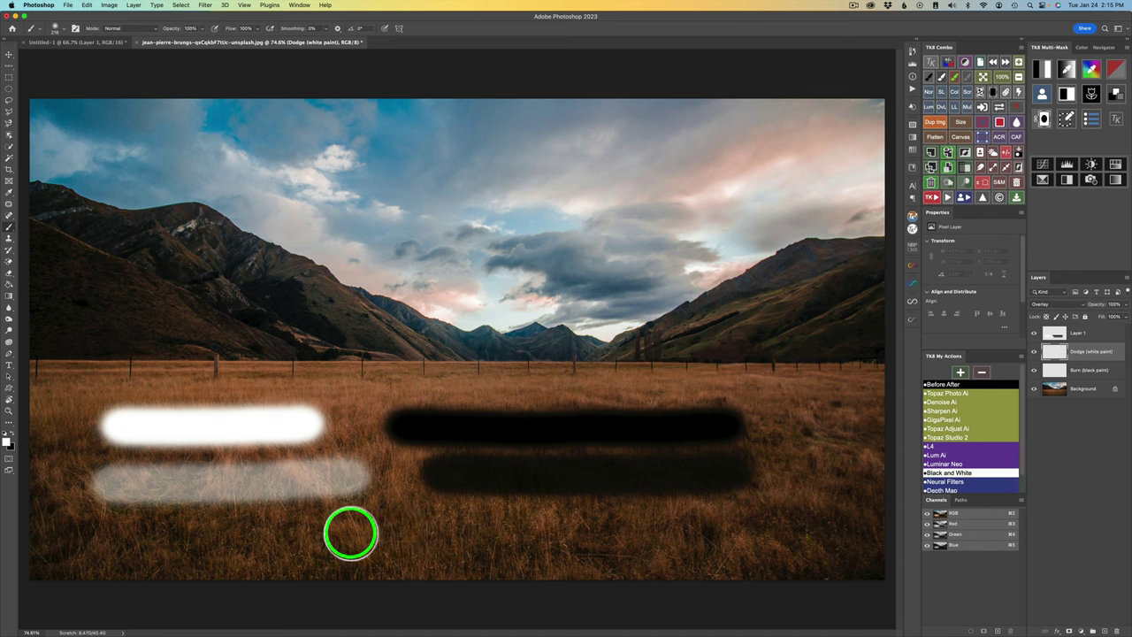
drag(350, 534, 708, 526)
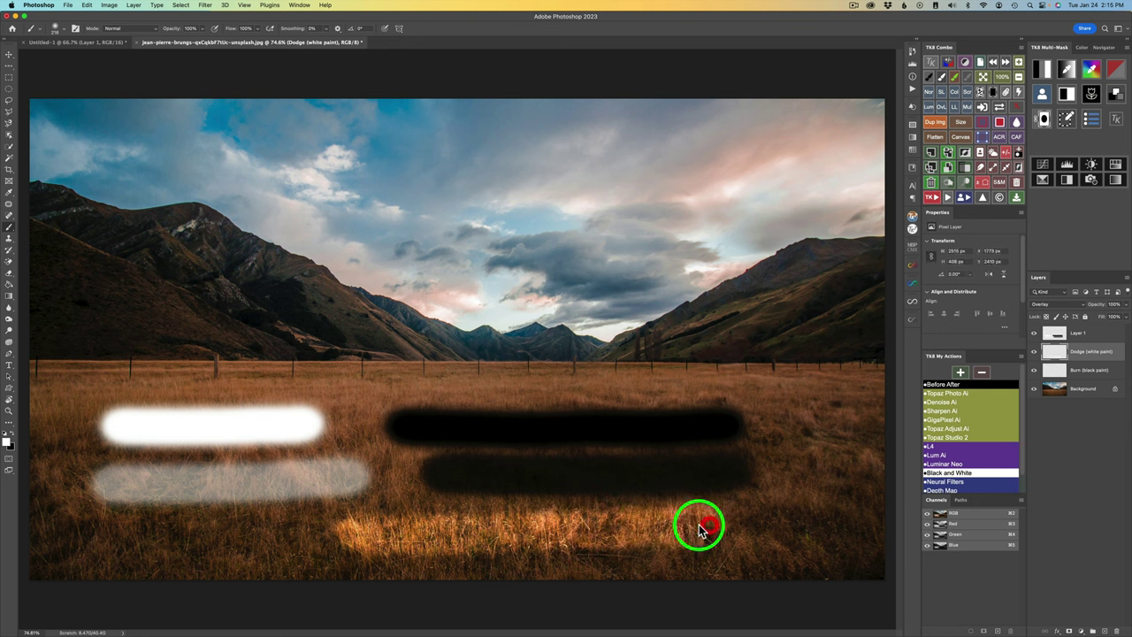
key(5)
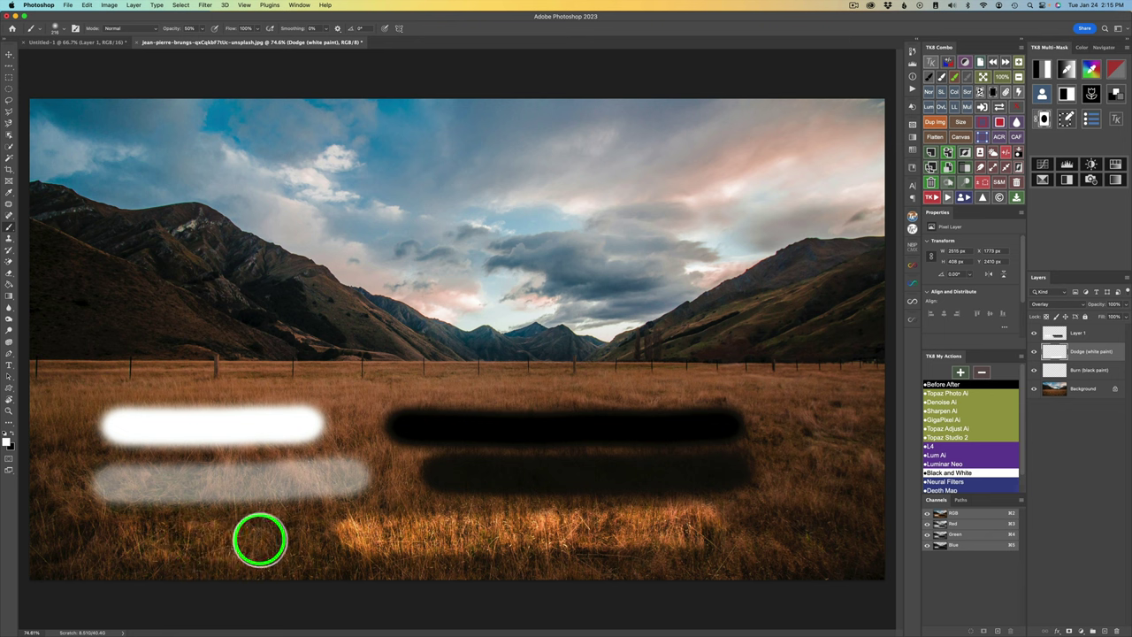
click(300, 535)
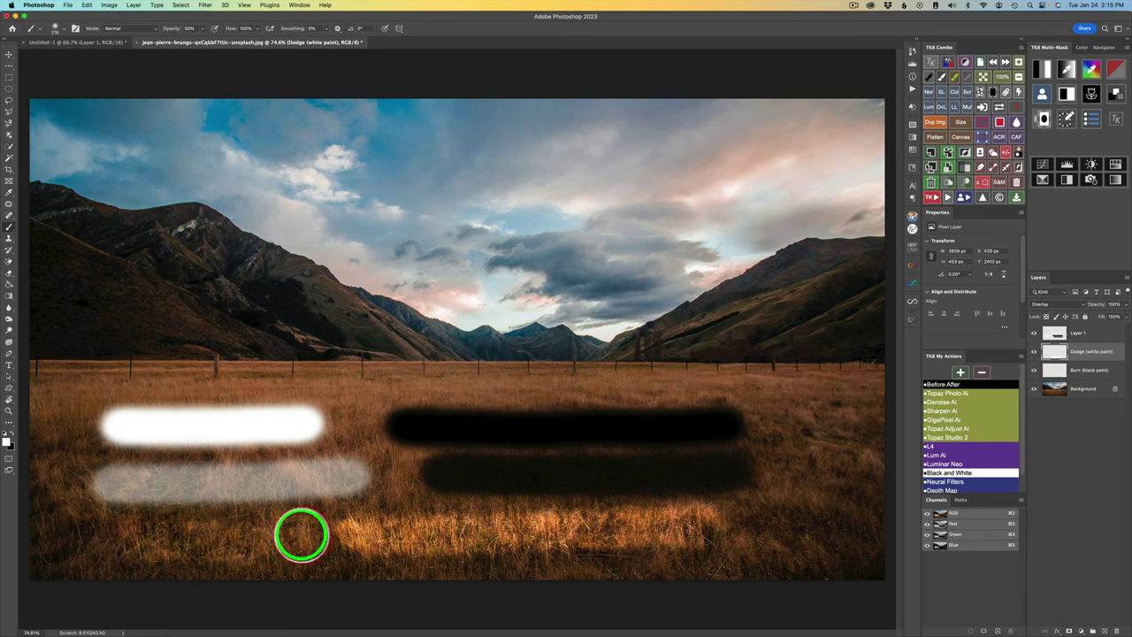
drag(302, 535, 305, 535)
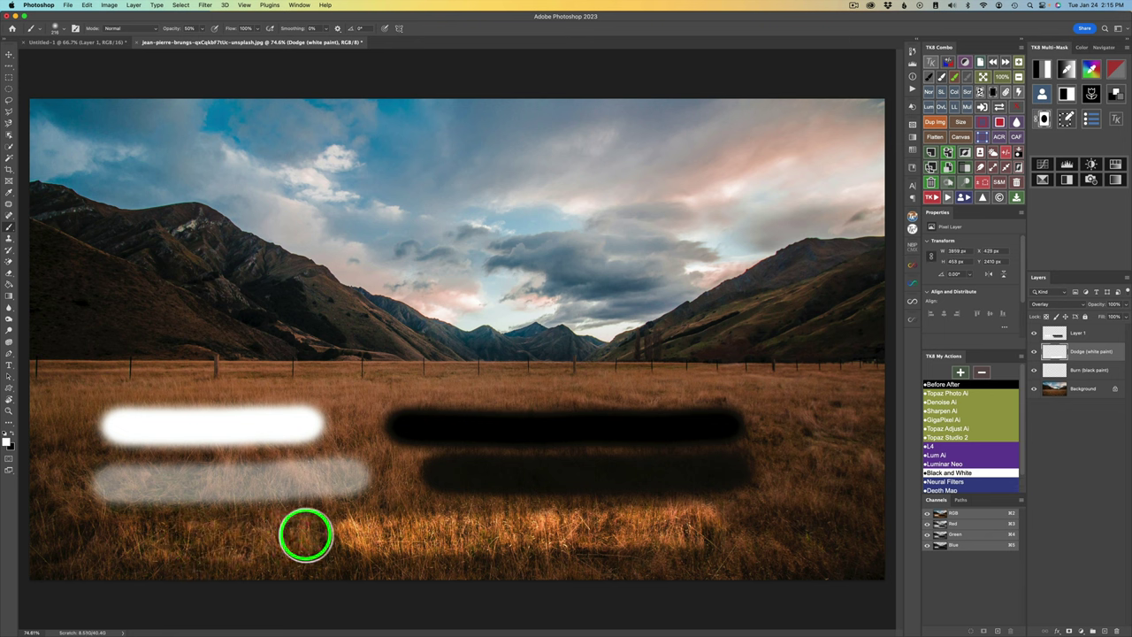
- On the Burn layer, darken the grass along the fence with black strokes at 50% and 100% brush opacity
drag(1107, 347, 1060, 372)
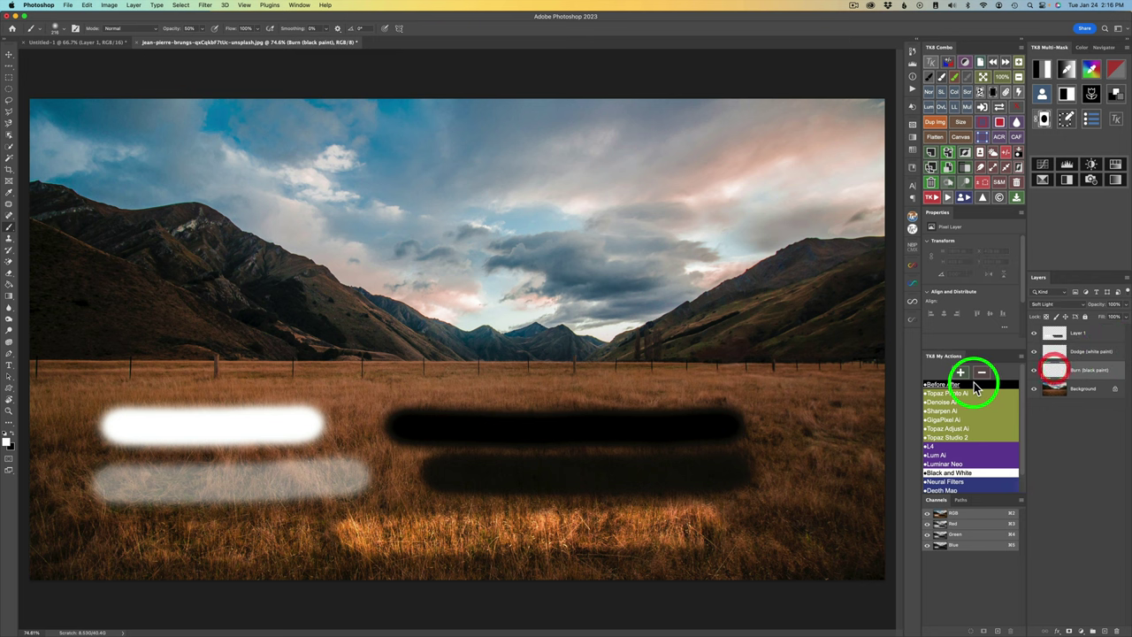
drag(956, 387, 951, 389)
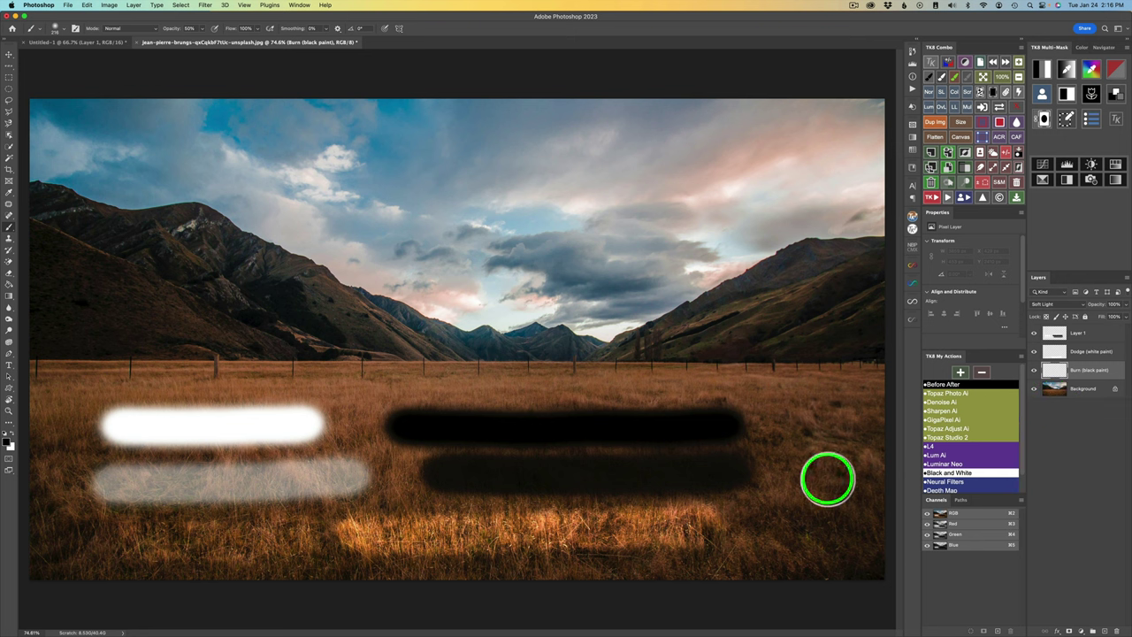
mouse_move(843, 416)
mouse_down()
mouse_move(832, 386)
mouse_move(628, 387)
mouse_up()
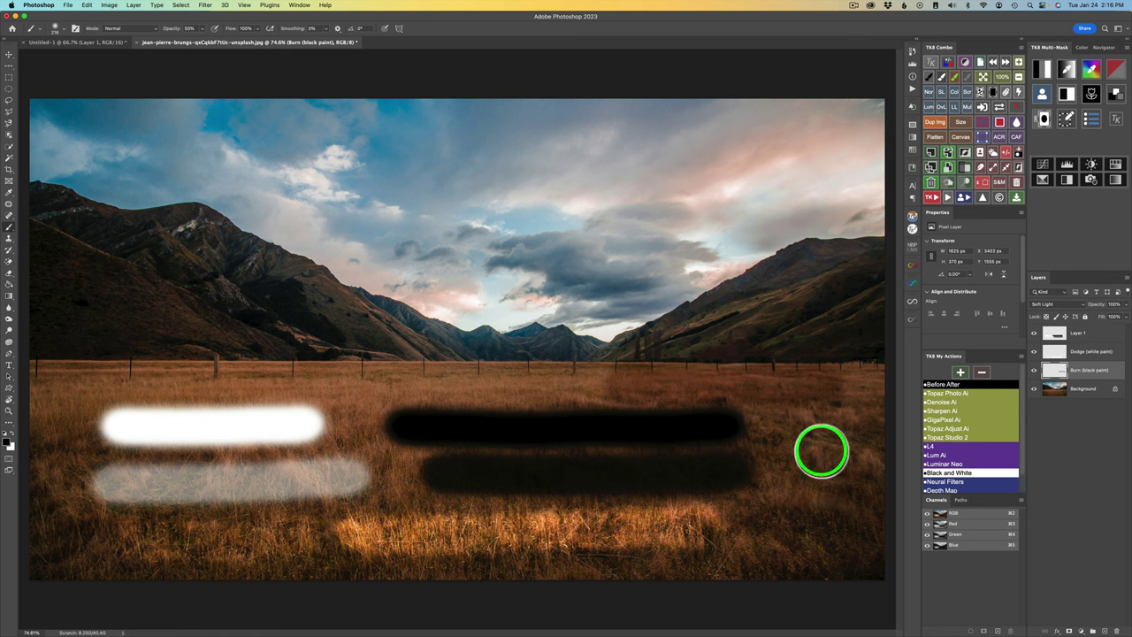
mouse_move(561, 390)
mouse_down()
mouse_move(331, 381)
mouse_move(370, 384)
mouse_up()
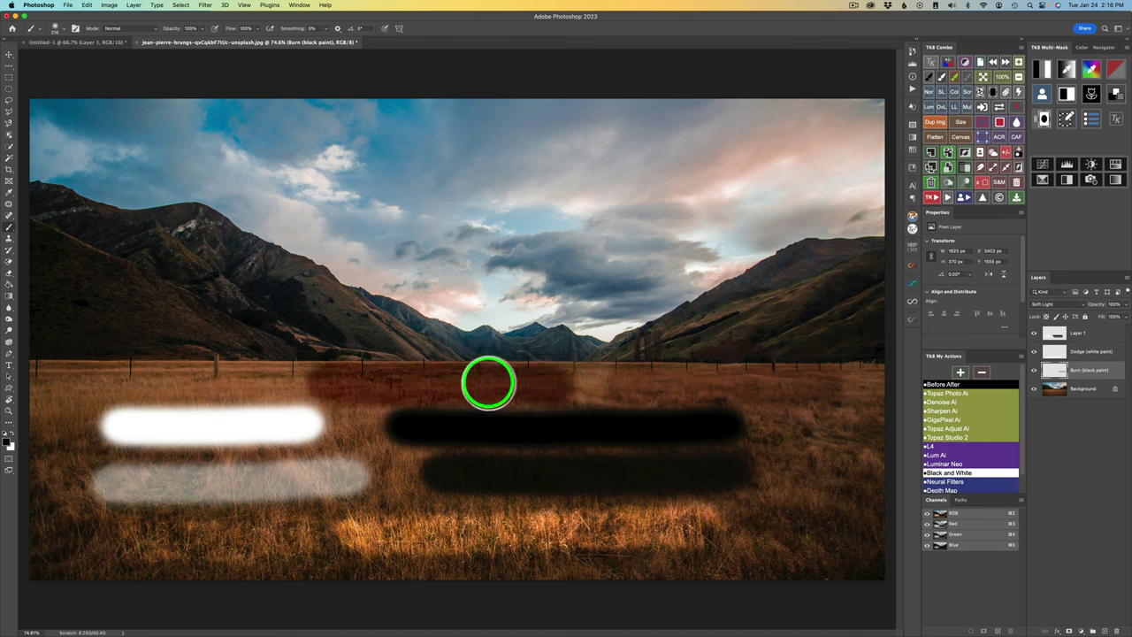
click(547, 380)
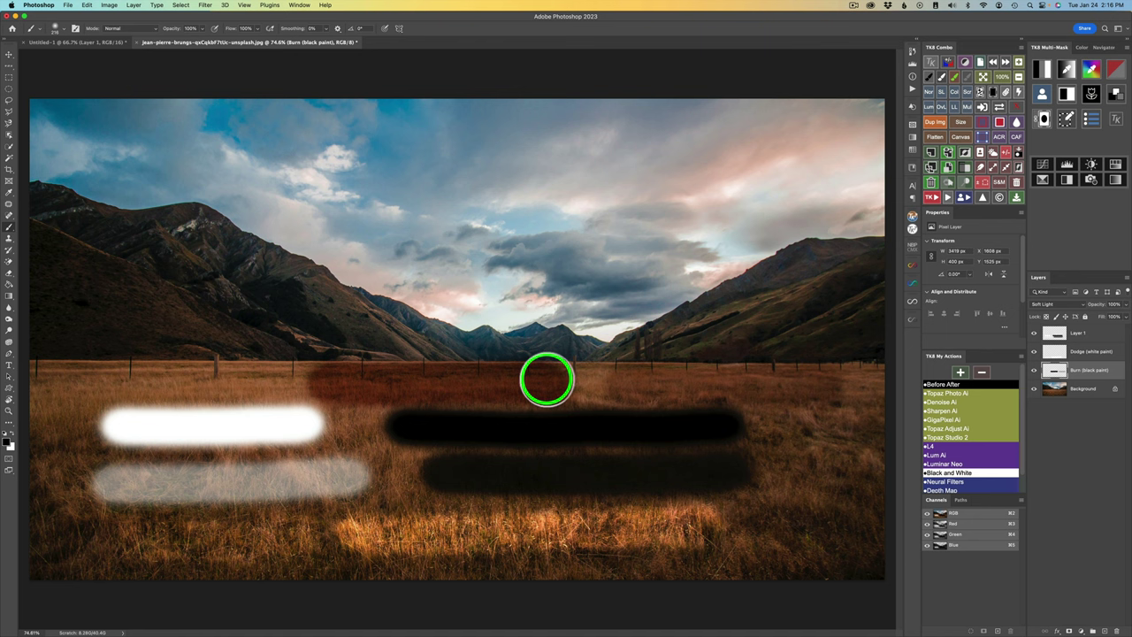
- Delete Layer 1, the Dodge layer and the Burn layer, leaving only the Background
click(1087, 340)
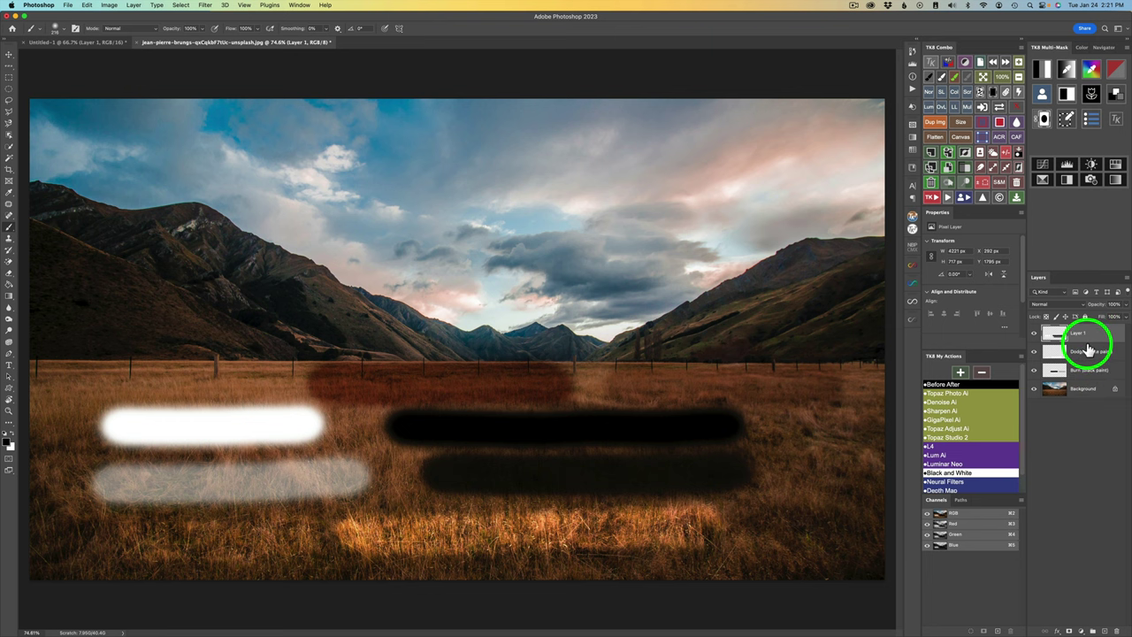
mouse_move(1088, 350)
mouse_down()
mouse_move(1095, 336)
mouse_move(1105, 374)
mouse_move(1088, 375)
mouse_move(1117, 630)
mouse_up()
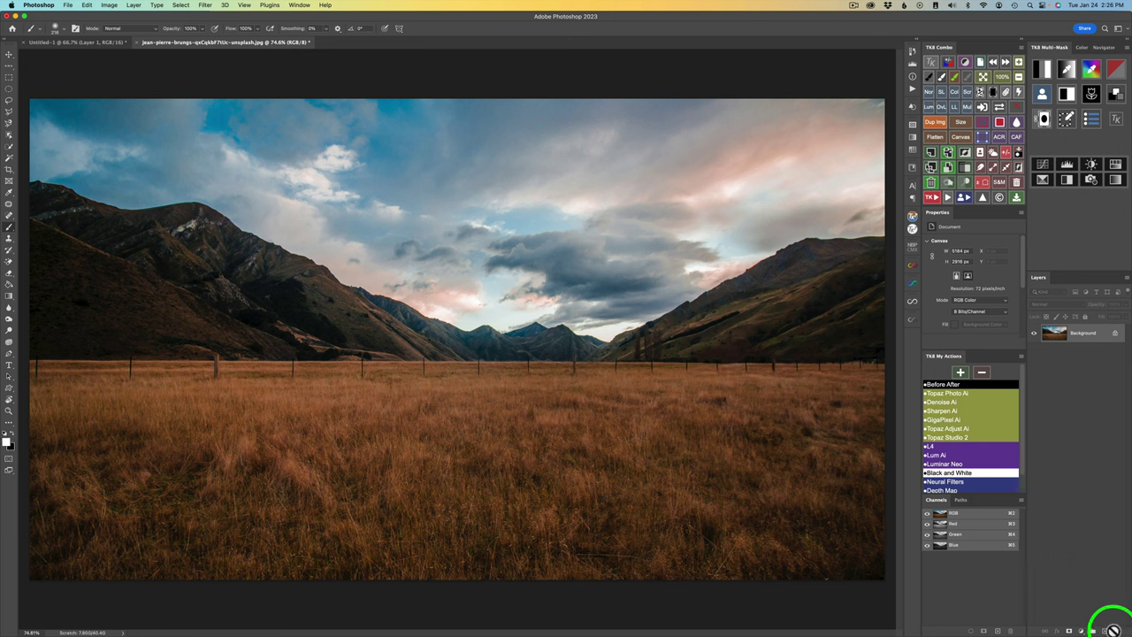
- Add two blank layers above the Background, the lower in Overlay and the upper in Soft Light blend mode
click(1105, 630)
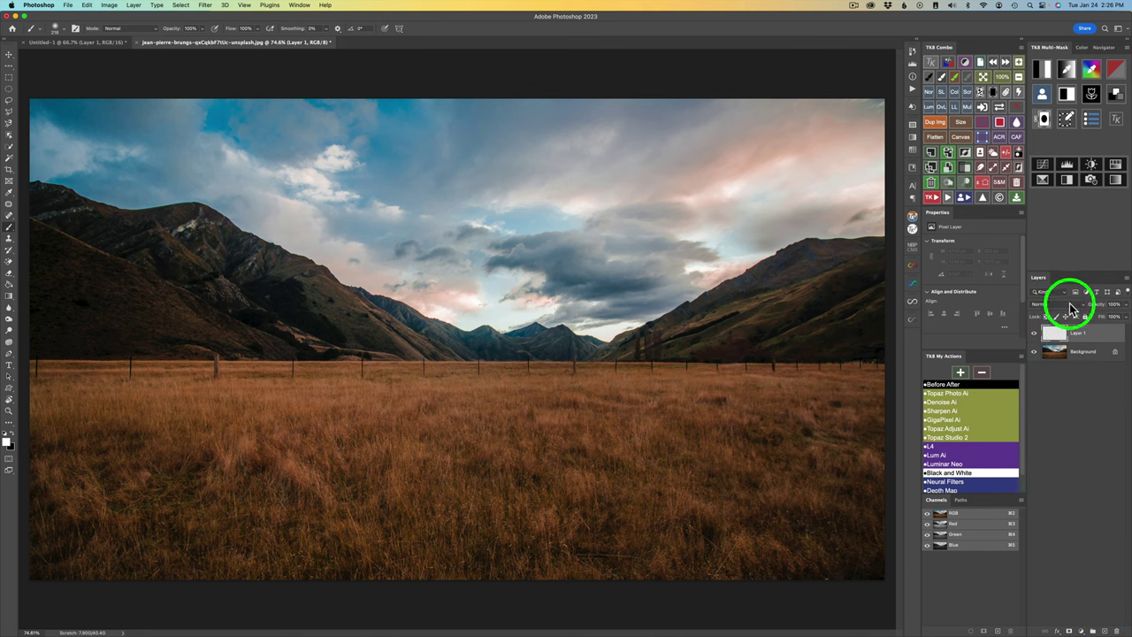
click(1070, 305)
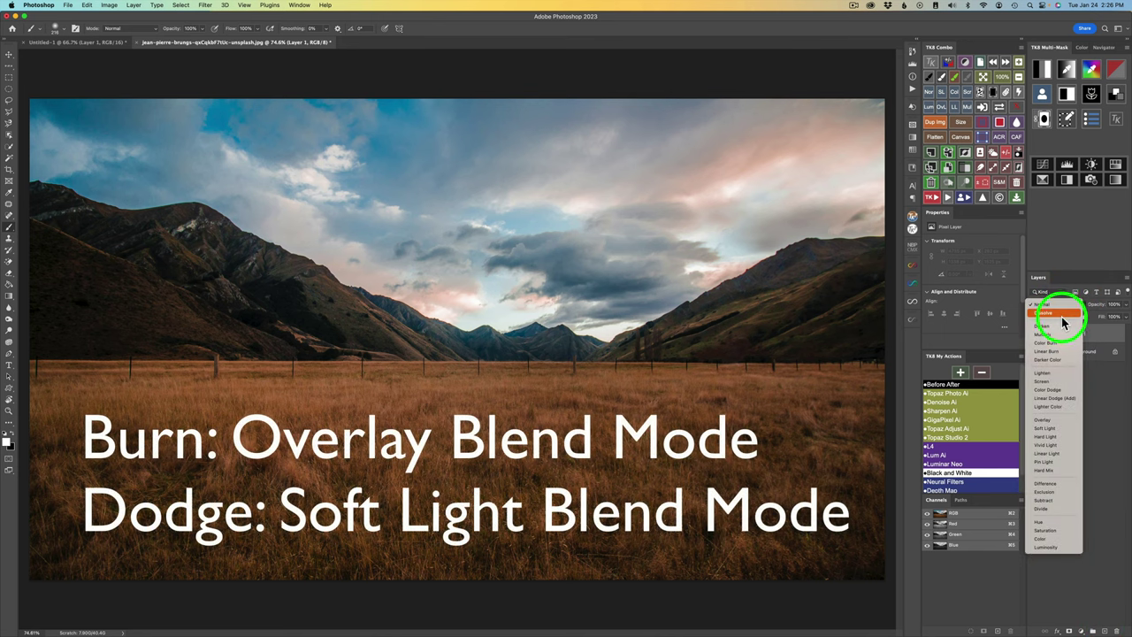
click(1044, 419)
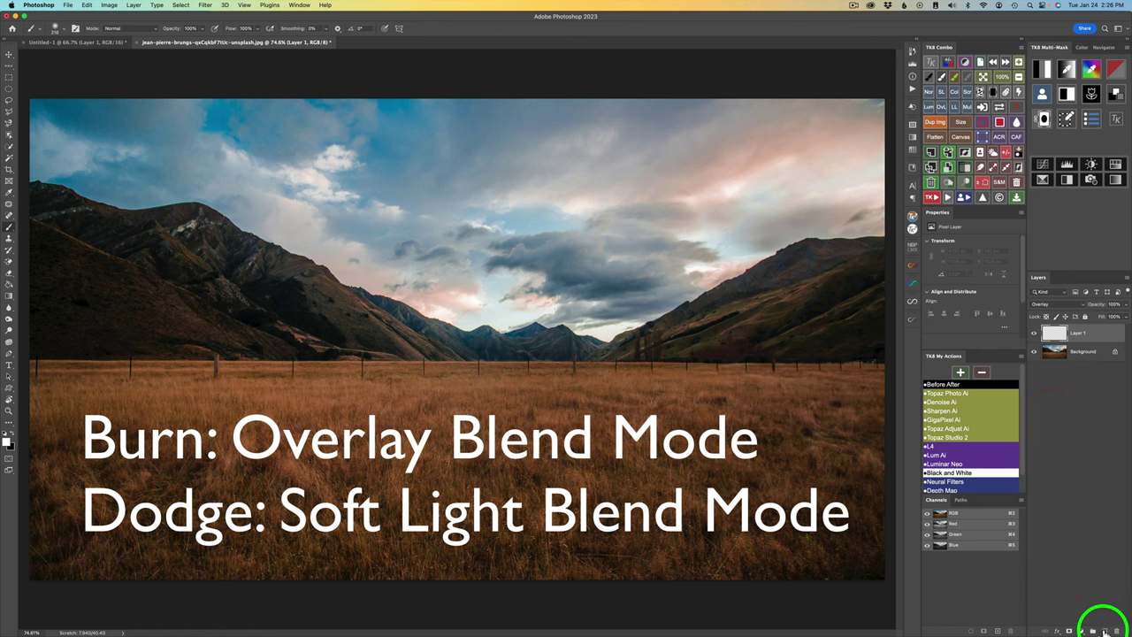
click(1106, 631)
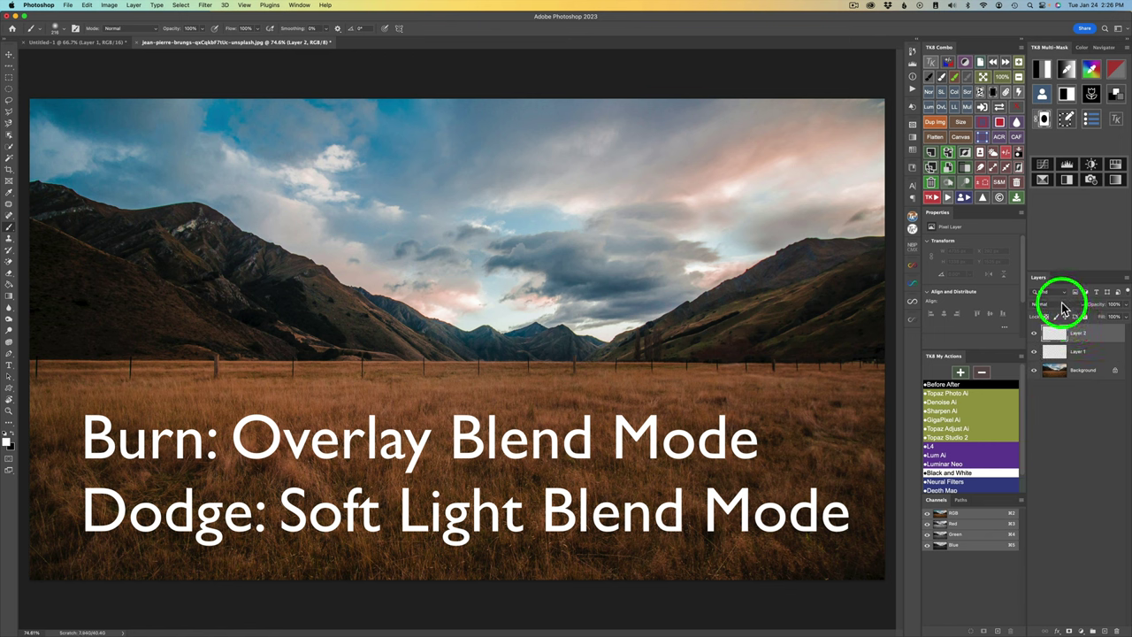
click(1064, 306)
click(1057, 429)
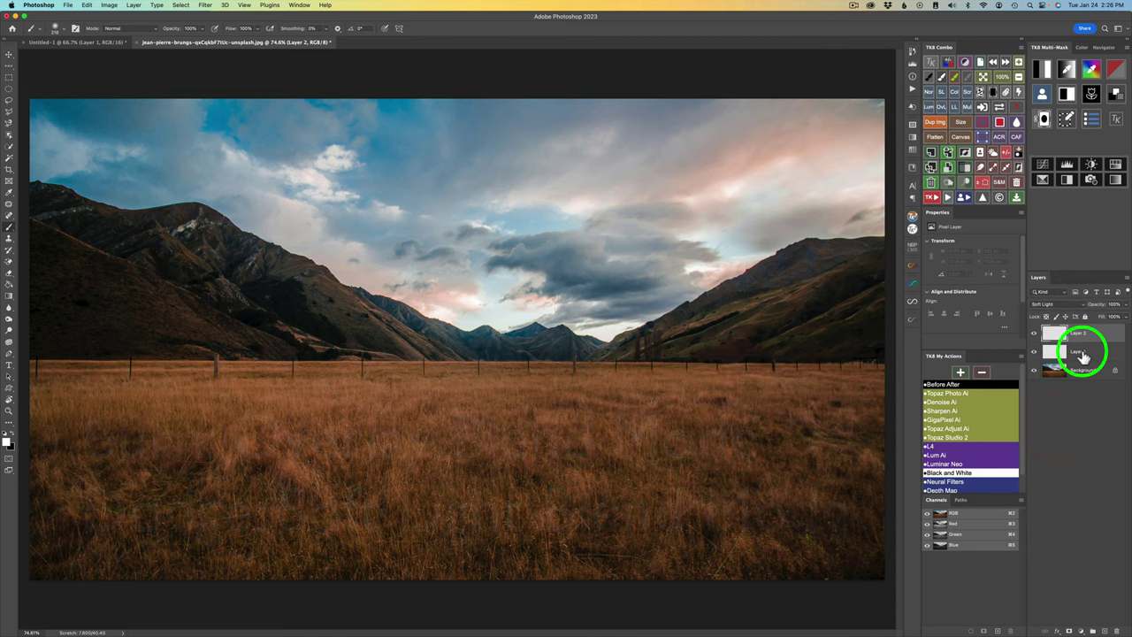
- Rename the Overlay layer as Burn and the Soft Light layer as Dodge
double_click(1079, 352)
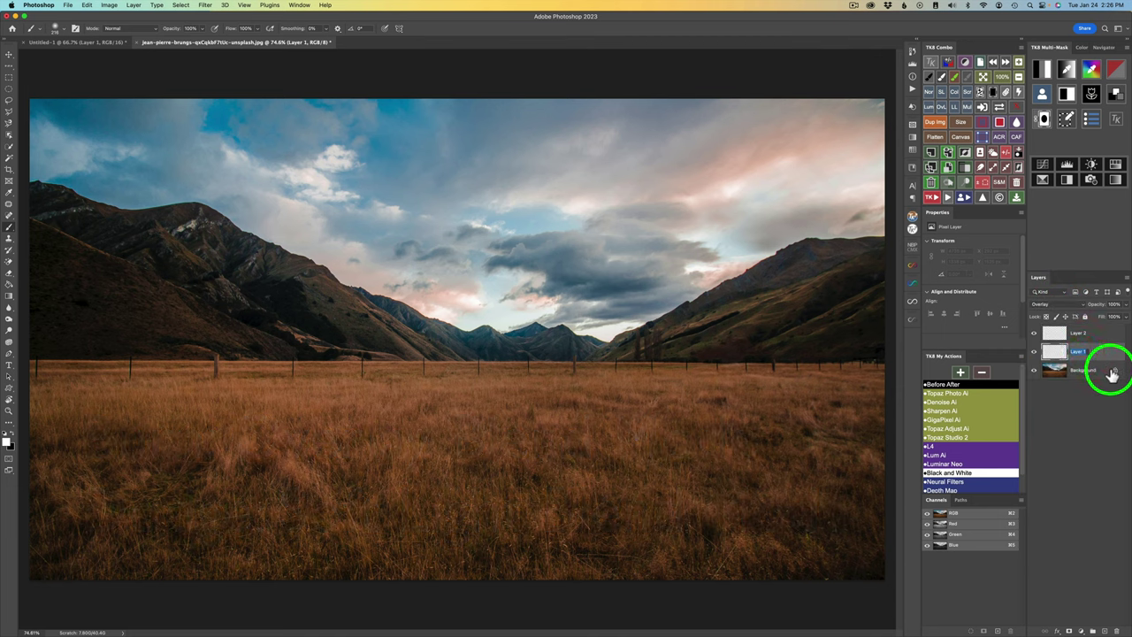
key(BackSpace)
drag(1102, 348, 1077, 334)
double_click(1077, 333)
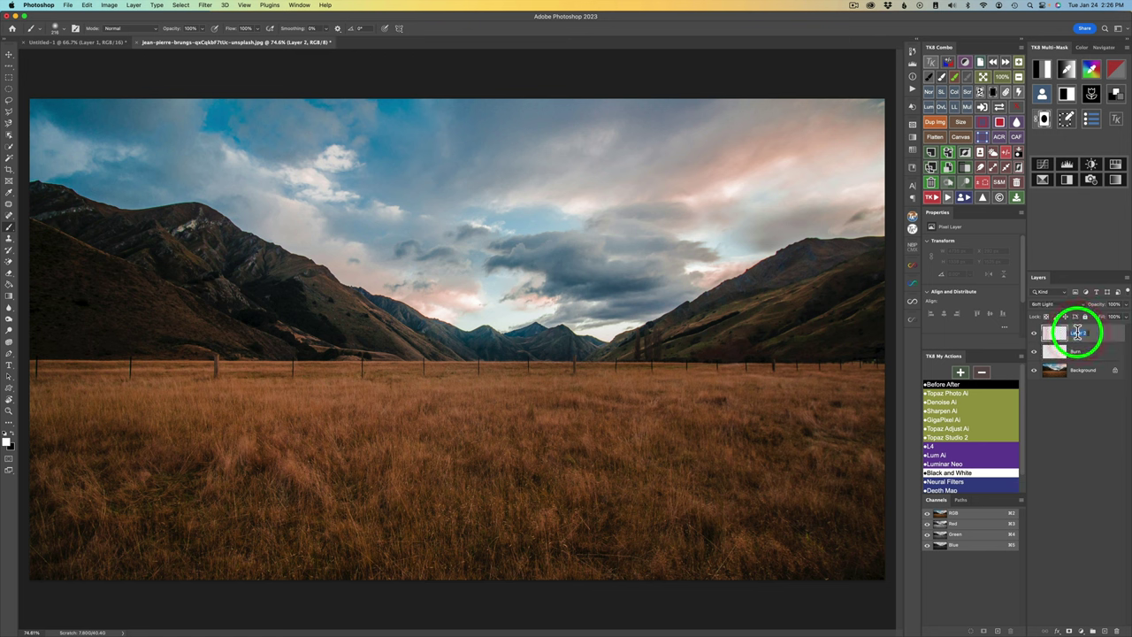
text(Dodge)
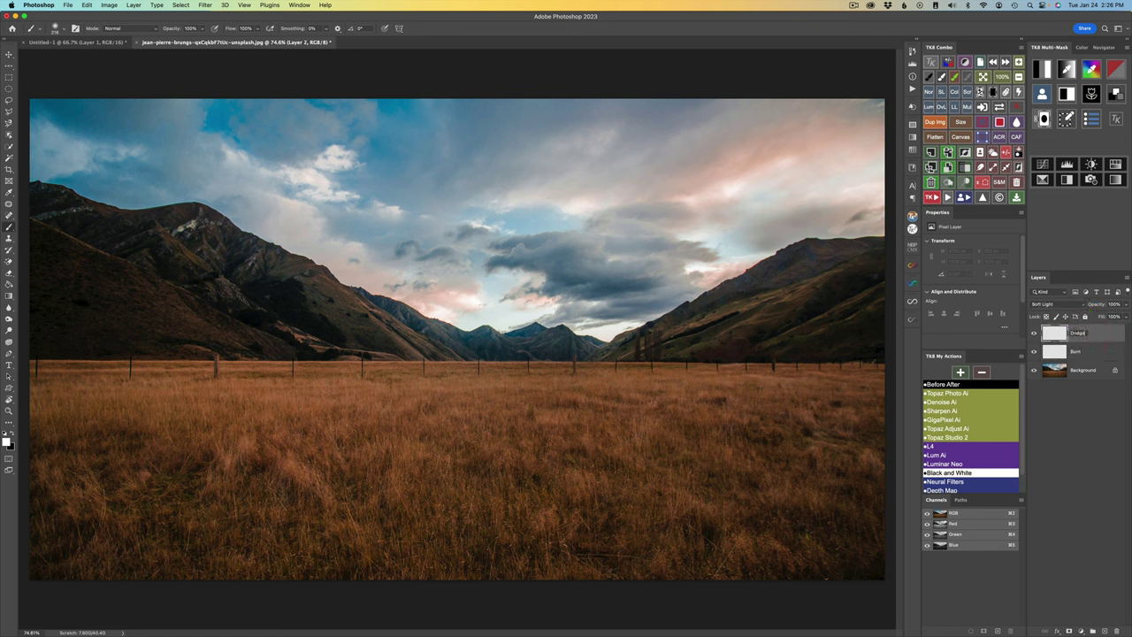
key(Return)
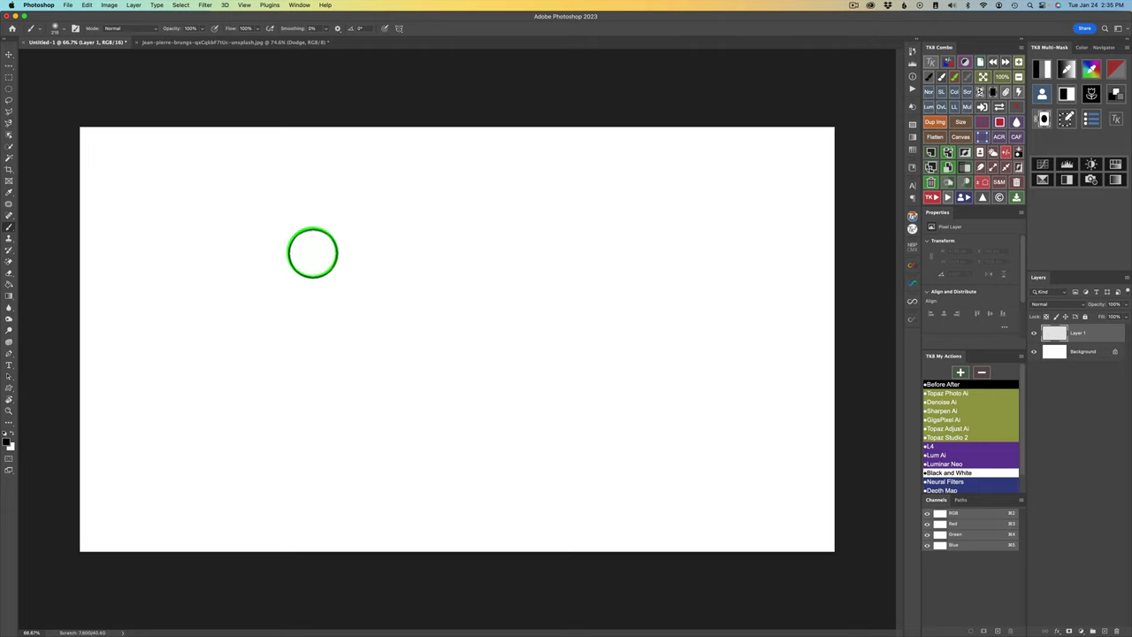
- In the Untitled-1 document, paint a horizontal black stroke about 2890 px wide on Layer 1 at 100% opacity and flow
drag(272, 246, 642, 235)
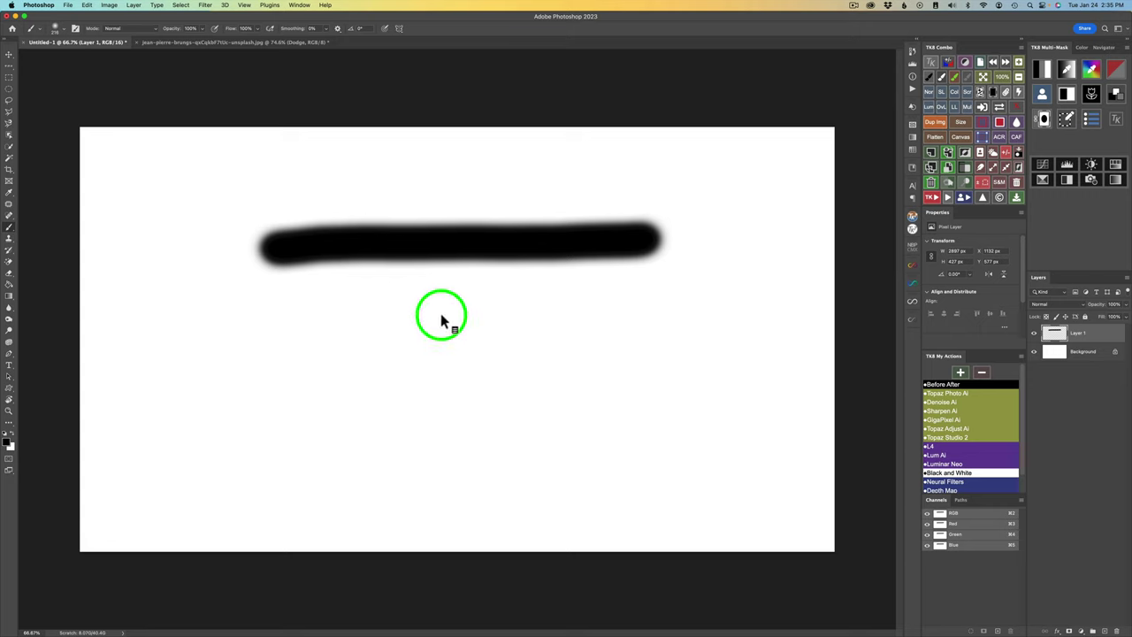
- Enlarge and harden the brush, and paint a hard-edged black stroke below the soft one at 100% opacity
mouse_move(428, 357)
mouse_down()
mouse_move(794, 380)
mouse_move(483, 360)
mouse_move(501, 579)
mouse_move(506, 332)
mouse_up()
mouse_move(498, 255)
mouse_down()
mouse_move(496, 239)
mouse_move(495, 505)
mouse_up()
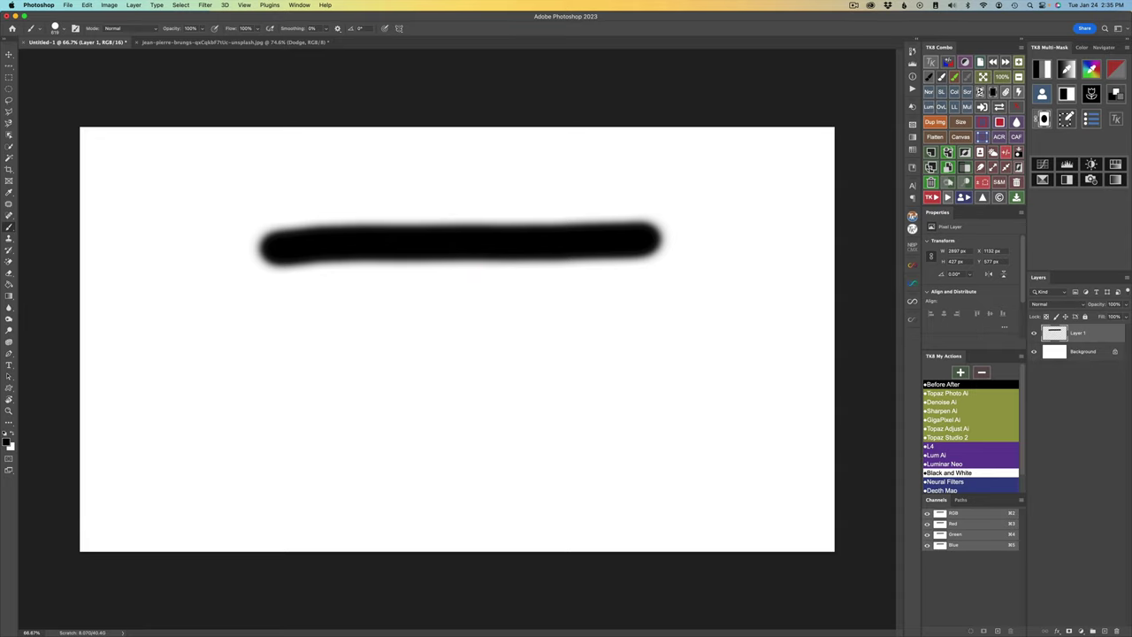
mouse_move(392, 336)
mouse_down()
mouse_move(329, 329)
mouse_move(464, 309)
mouse_move(665, 314)
mouse_up()
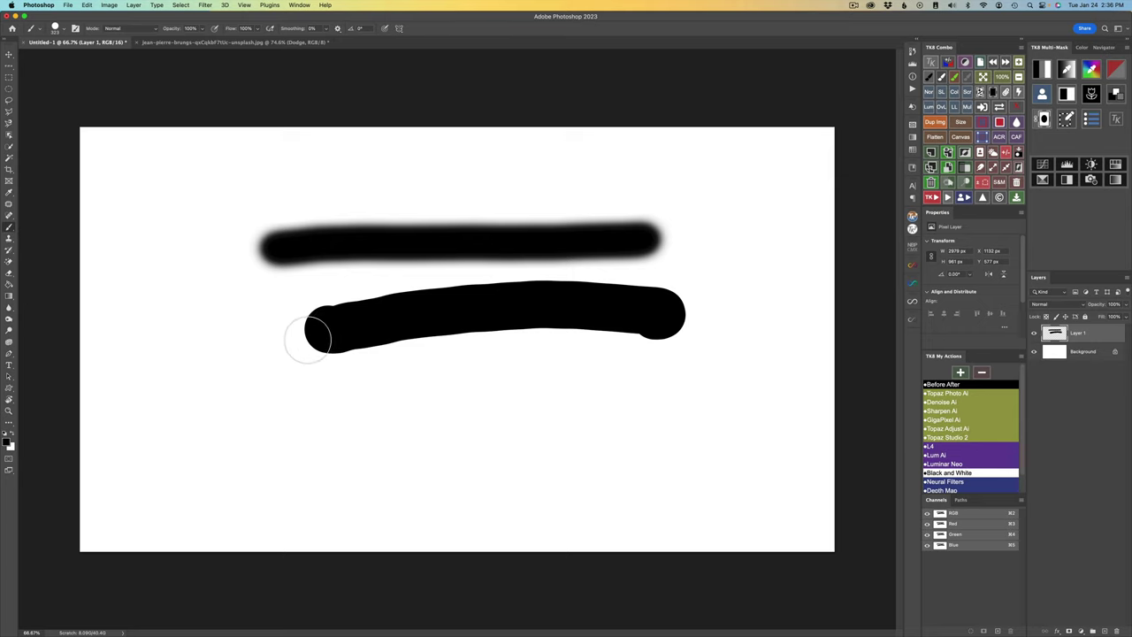
- Set the brush opacity to 10% and paint four overlapping hard-edged strokes below the solid black ones
key(1)
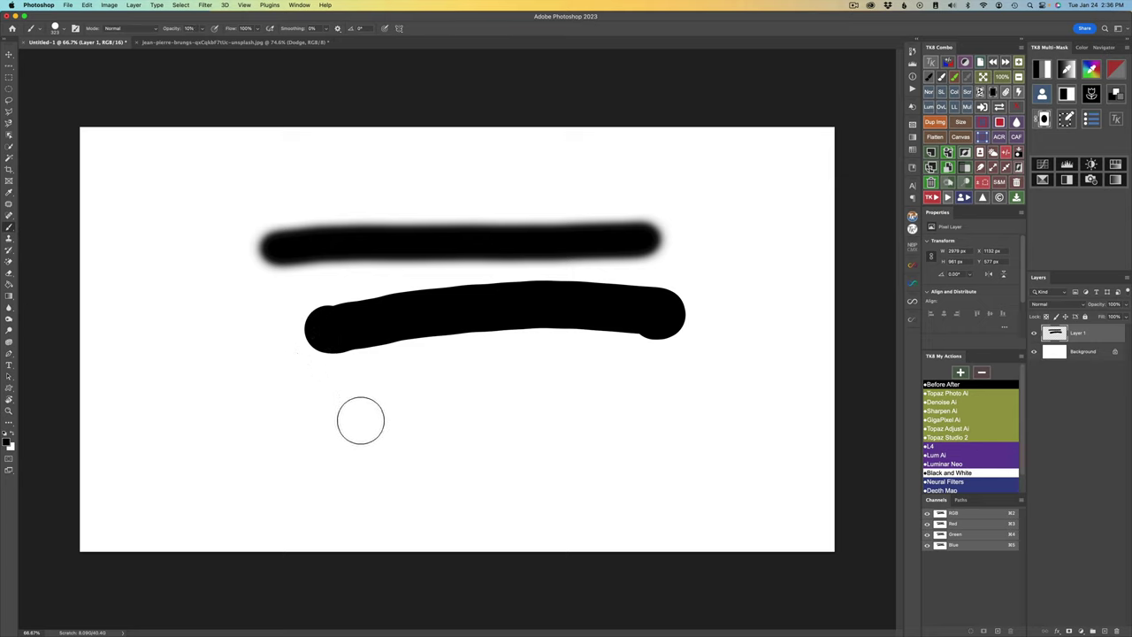
drag(283, 409, 647, 399)
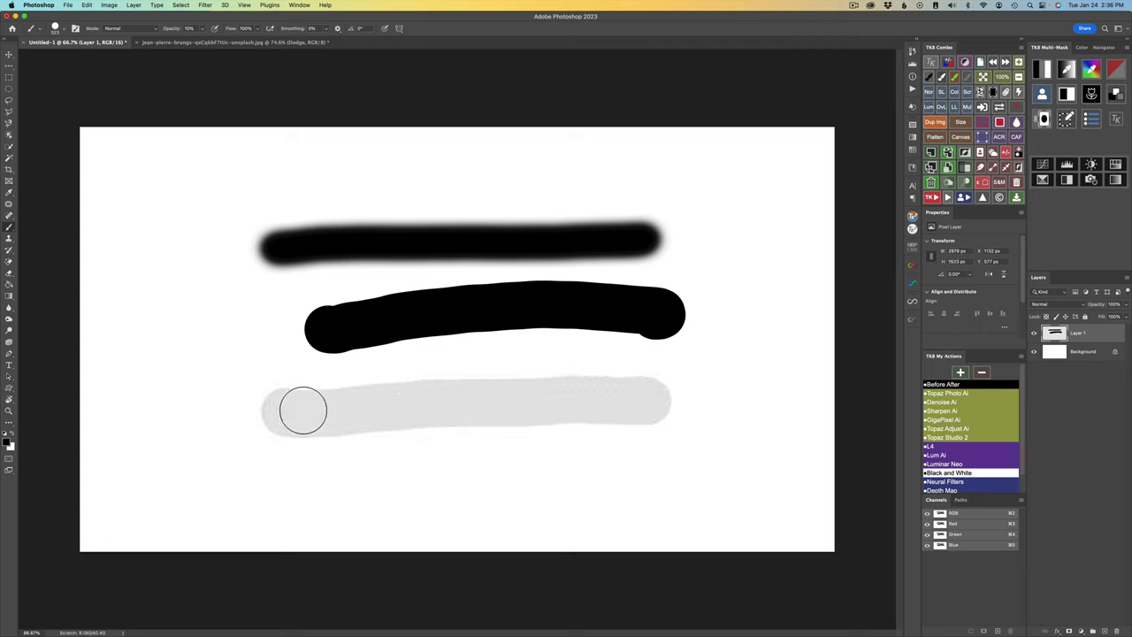
mouse_move(289, 413)
mouse_down()
mouse_move(469, 392)
mouse_move(665, 389)
mouse_up()
drag(334, 407, 639, 387)
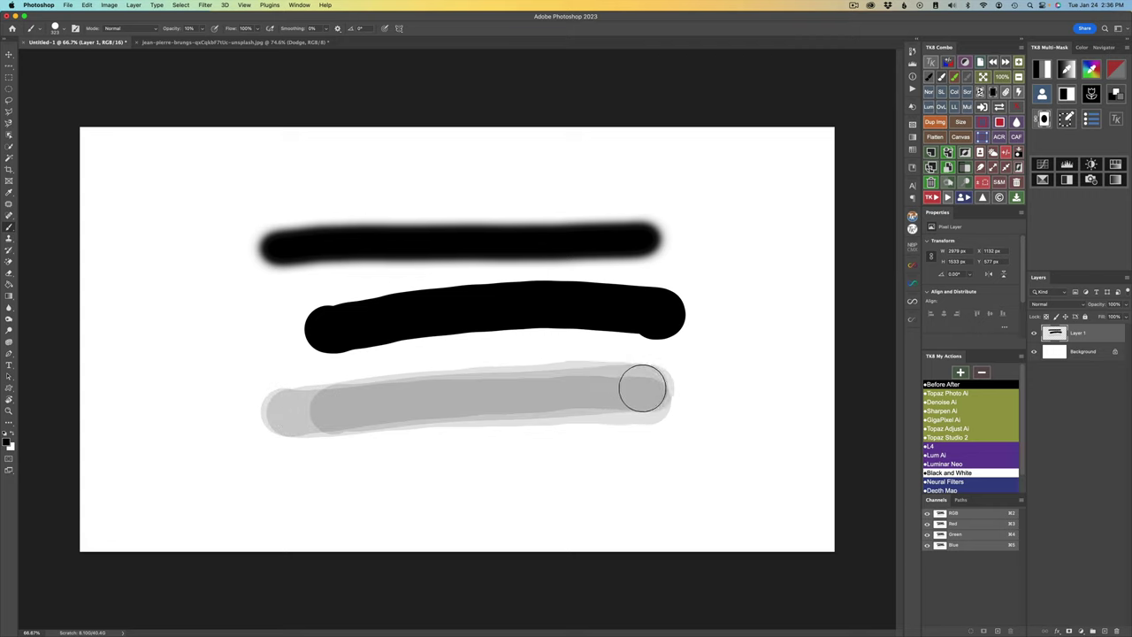
drag(351, 407, 668, 390)
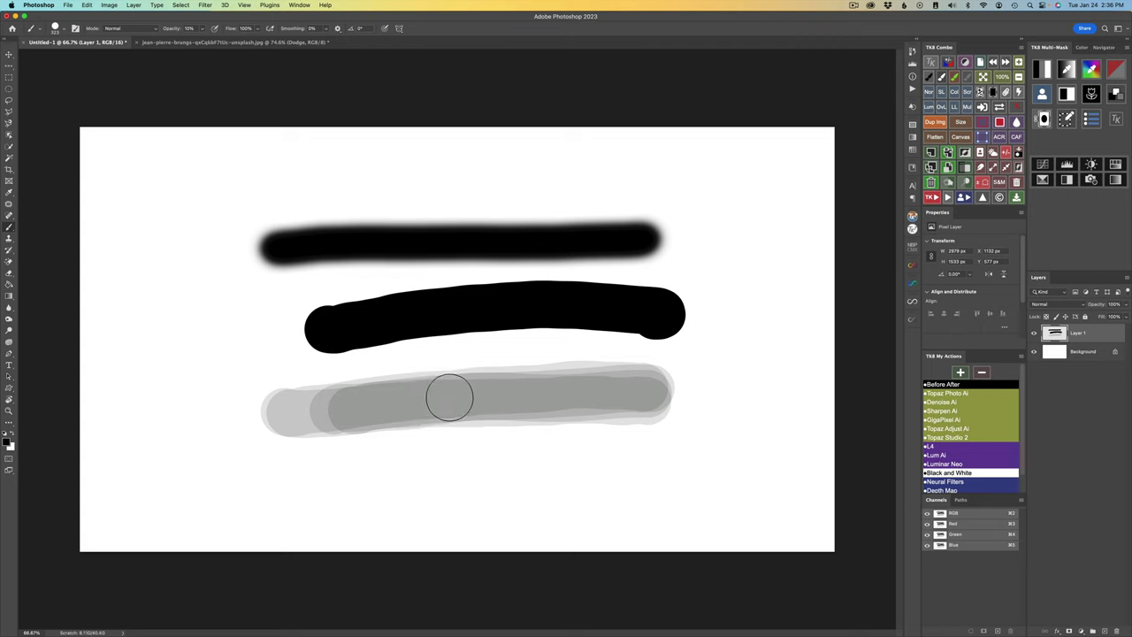
- Soften the brush edge and build up overlapping soft strokes near the bottom of the canvas at 10% opacity
drag(461, 435, 464, 204)
drag(326, 478, 733, 455)
drag(332, 485, 801, 455)
drag(381, 475, 756, 454)
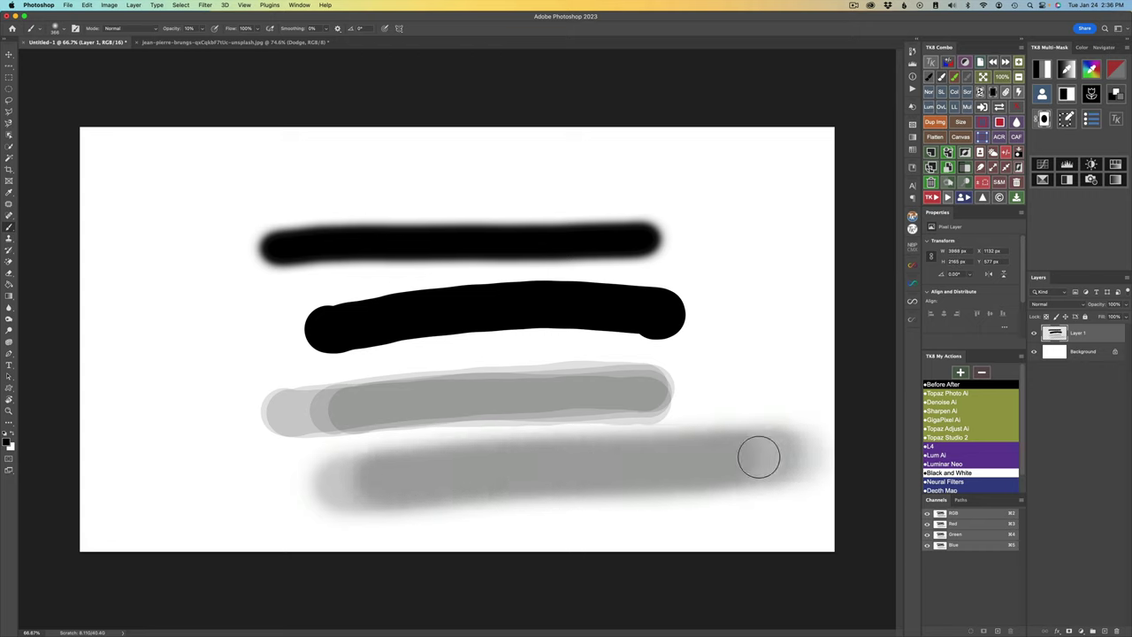
mouse_move(425, 484)
mouse_down()
mouse_move(410, 478)
mouse_move(739, 453)
mouse_up()
mouse_move(473, 478)
mouse_down()
mouse_move(434, 478)
mouse_move(681, 447)
mouse_up()
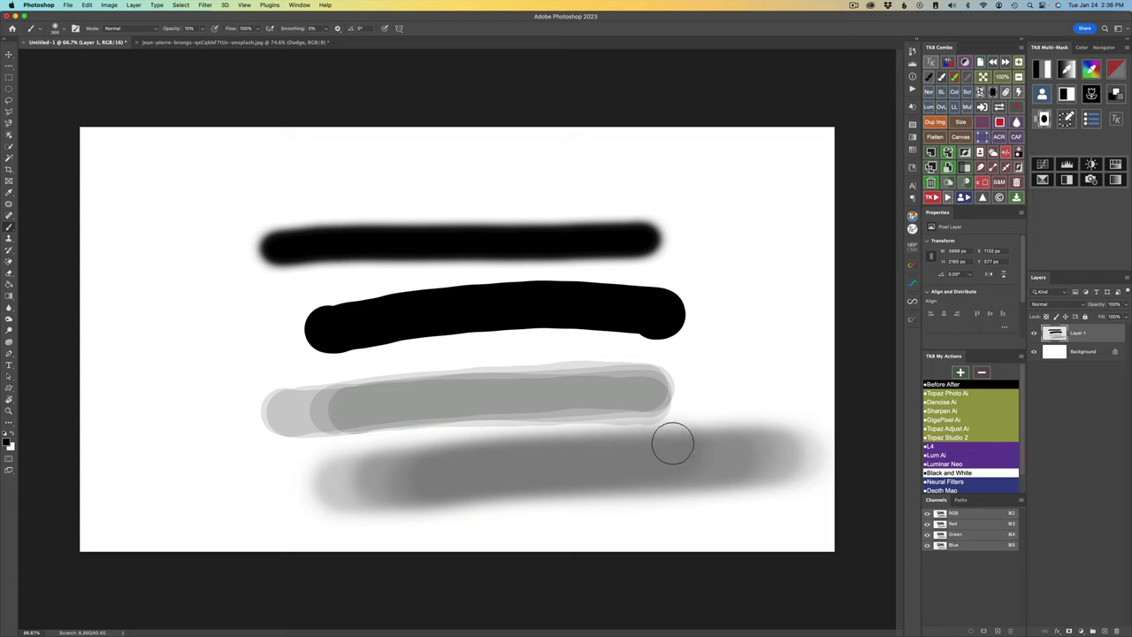
- Paint three overlapping soft strokes along the top of the canvas at 10% opacity and 100% flow
click(247, 29)
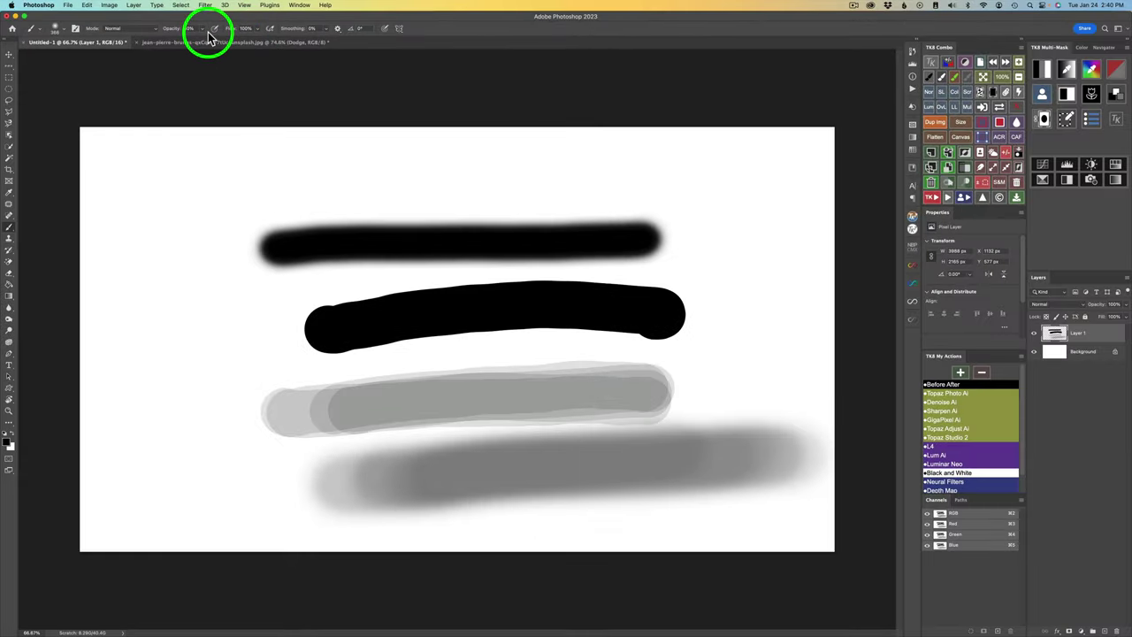
key(1)
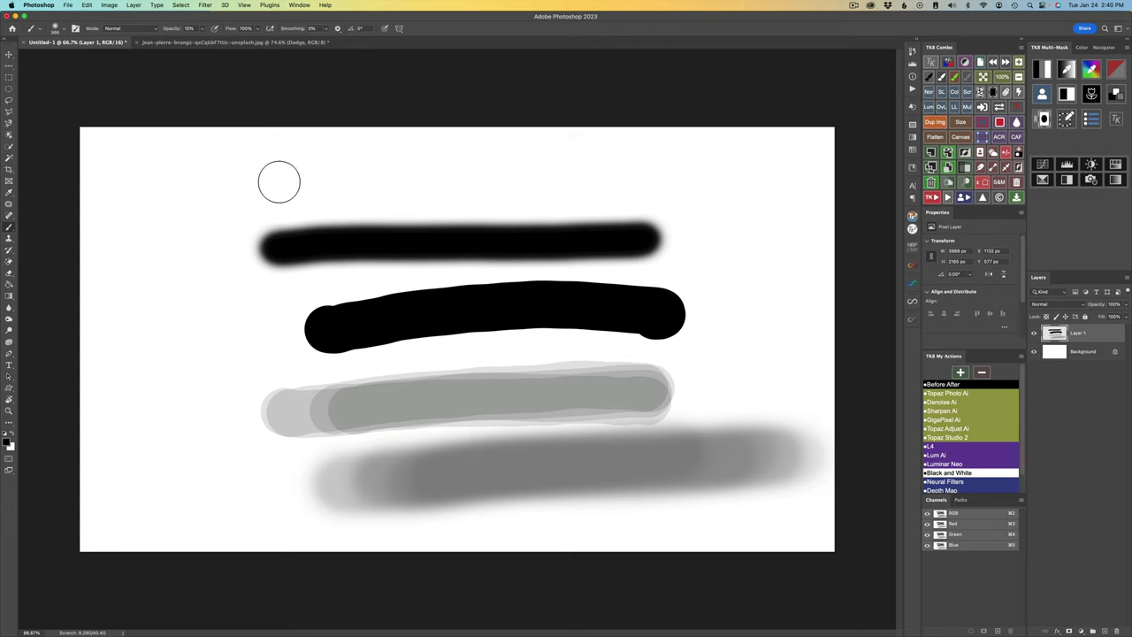
drag(271, 177, 682, 167)
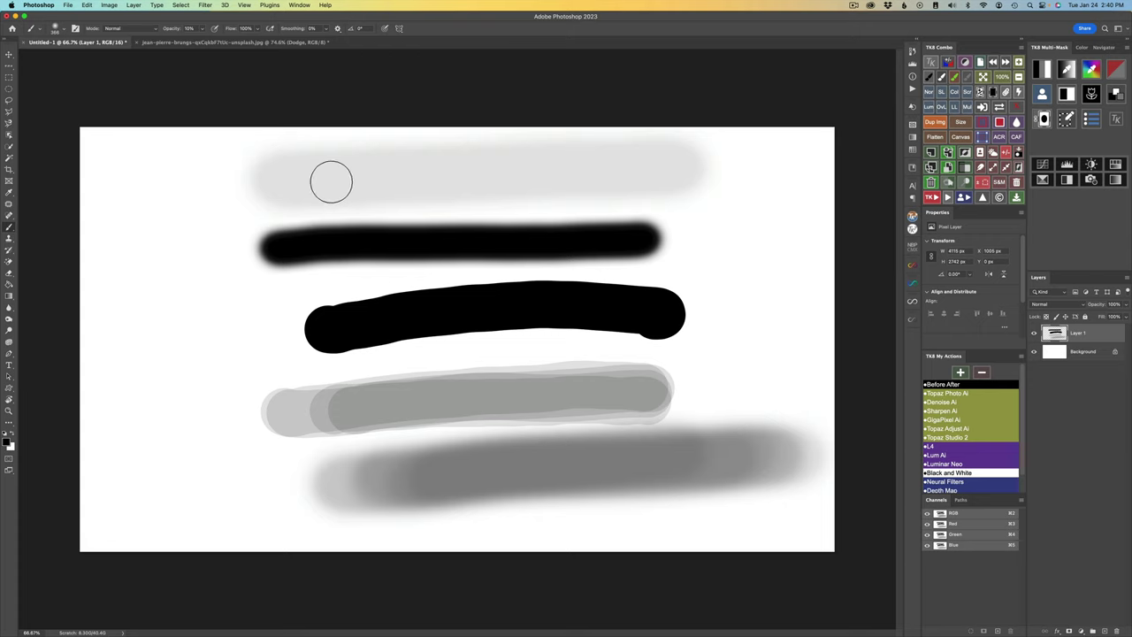
drag(301, 178, 637, 162)
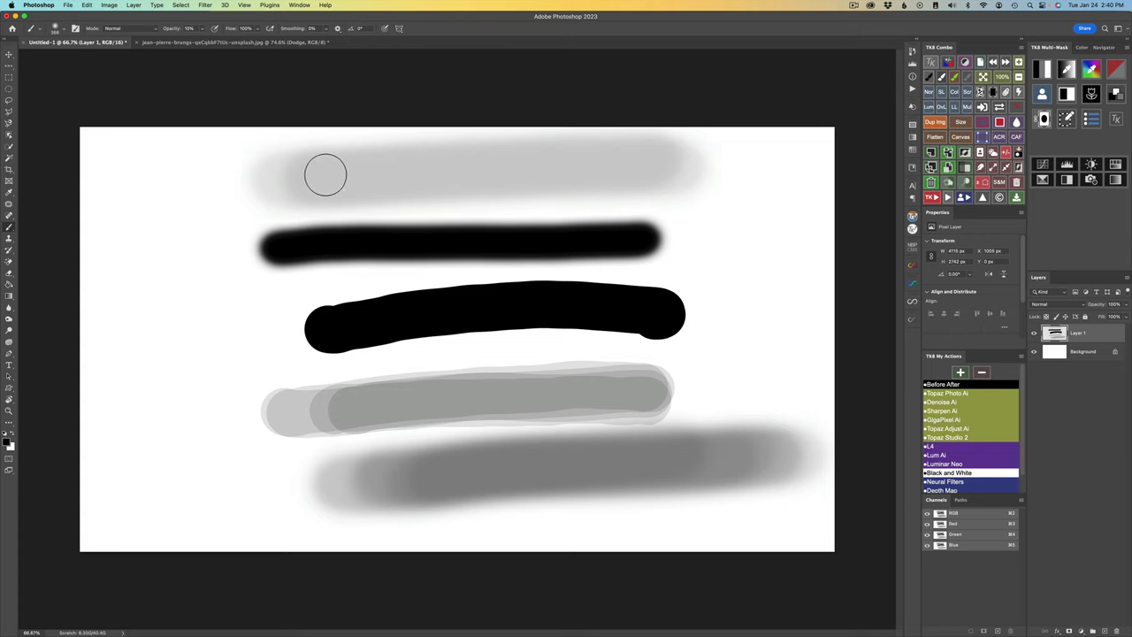
mouse_move(325, 176)
mouse_down()
mouse_move(598, 160)
mouse_move(289, 183)
mouse_move(635, 164)
mouse_move(346, 180)
mouse_move(605, 172)
mouse_move(347, 174)
mouse_move(541, 167)
mouse_move(498, 160)
mouse_move(361, 178)
mouse_move(527, 166)
mouse_move(355, 161)
mouse_move(520, 155)
mouse_move(349, 170)
mouse_move(524, 166)
mouse_move(348, 168)
mouse_move(590, 170)
mouse_move(360, 172)
mouse_move(556, 168)
mouse_move(541, 175)
mouse_move(398, 171)
mouse_move(565, 173)
mouse_move(380, 168)
mouse_move(580, 157)
mouse_move(373, 169)
mouse_move(572, 166)
mouse_move(390, 167)
mouse_move(566, 172)
mouse_move(399, 167)
mouse_move(545, 173)
mouse_up()
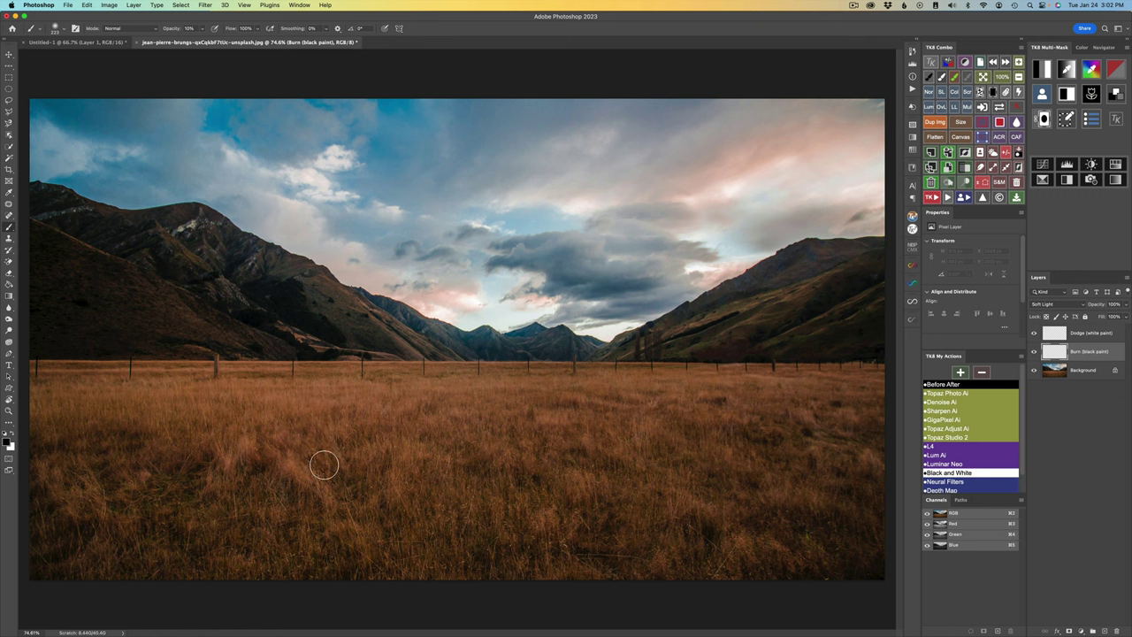
- On the photo's Burn (black paint) layer, paint black over the darker grass patches at 10 to 20% opacity, and compare with the layer hidden and shown
drag(365, 478, 359, 475)
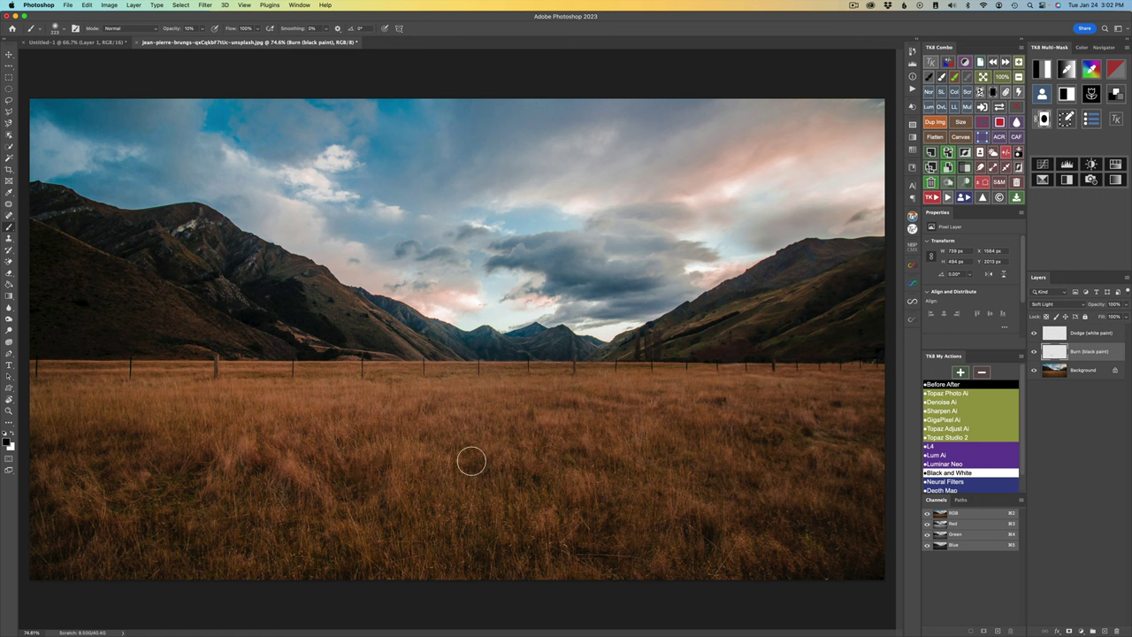
mouse_move(488, 458)
mouse_down()
mouse_move(546, 485)
mouse_move(574, 478)
mouse_up()
mouse_move(462, 452)
mouse_down()
mouse_move(556, 478)
mouse_move(556, 517)
mouse_move(622, 533)
mouse_move(583, 510)
mouse_move(597, 537)
mouse_up()
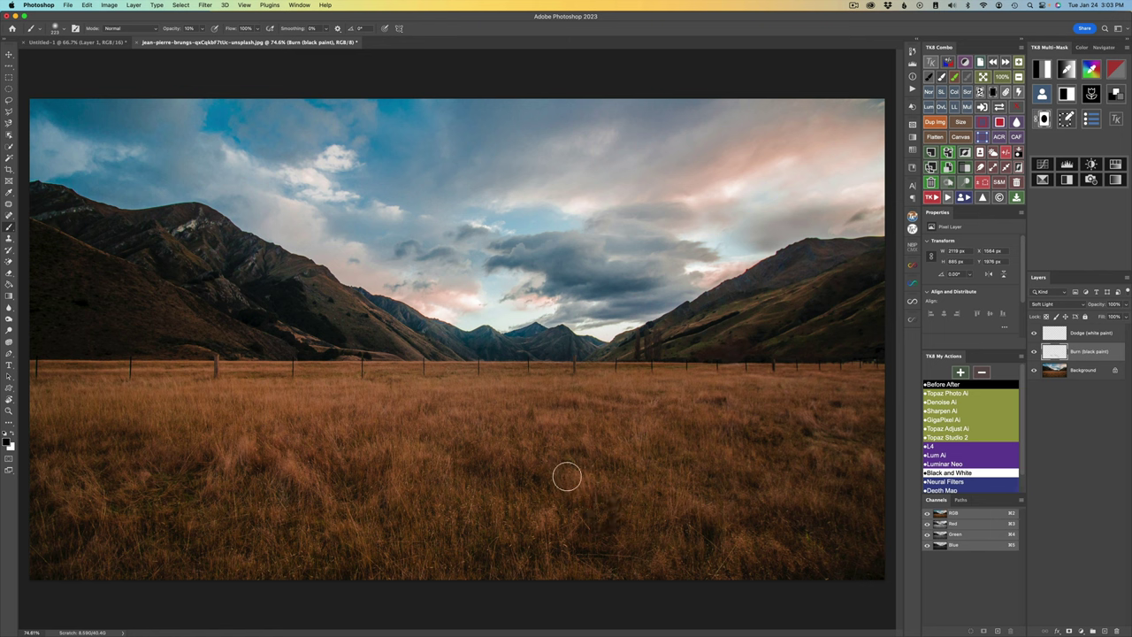
mouse_move(584, 450)
mouse_down()
mouse_move(586, 463)
mouse_move(569, 455)
mouse_up()
mouse_move(737, 430)
mouse_down()
mouse_move(867, 441)
mouse_move(778, 433)
mouse_up()
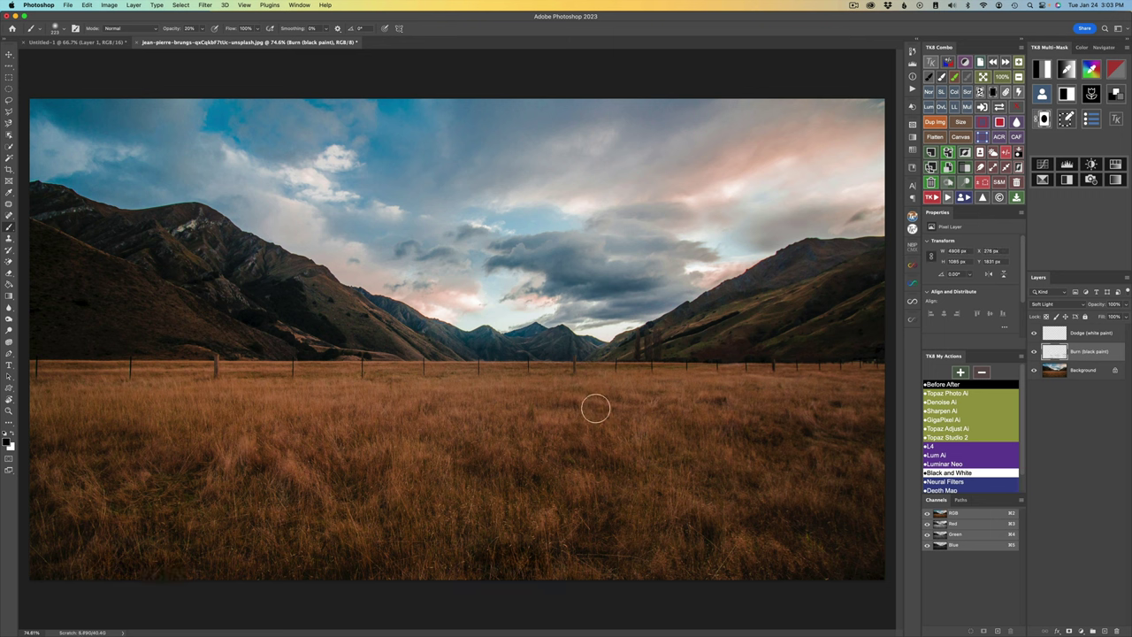
mouse_move(596, 408)
mouse_down()
mouse_move(546, 406)
mouse_move(621, 407)
mouse_move(579, 391)
mouse_move(637, 400)
mouse_move(648, 393)
mouse_move(632, 389)
mouse_move(770, 392)
mouse_move(723, 389)
mouse_move(776, 382)
mouse_move(731, 387)
mouse_move(747, 398)
mouse_up()
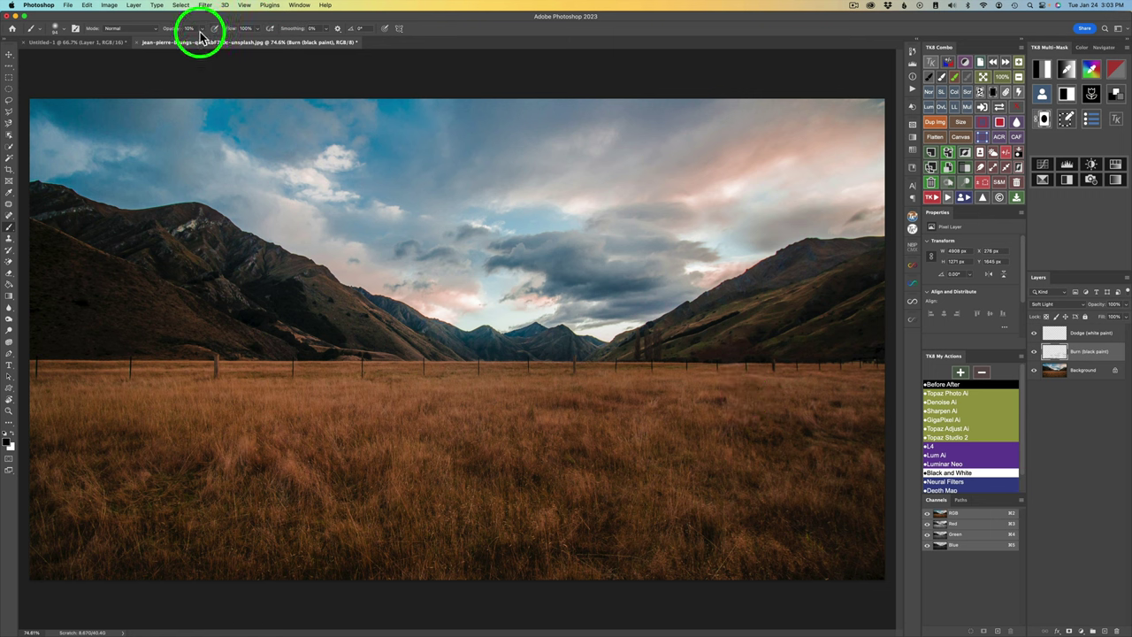
key(0)
key(5)
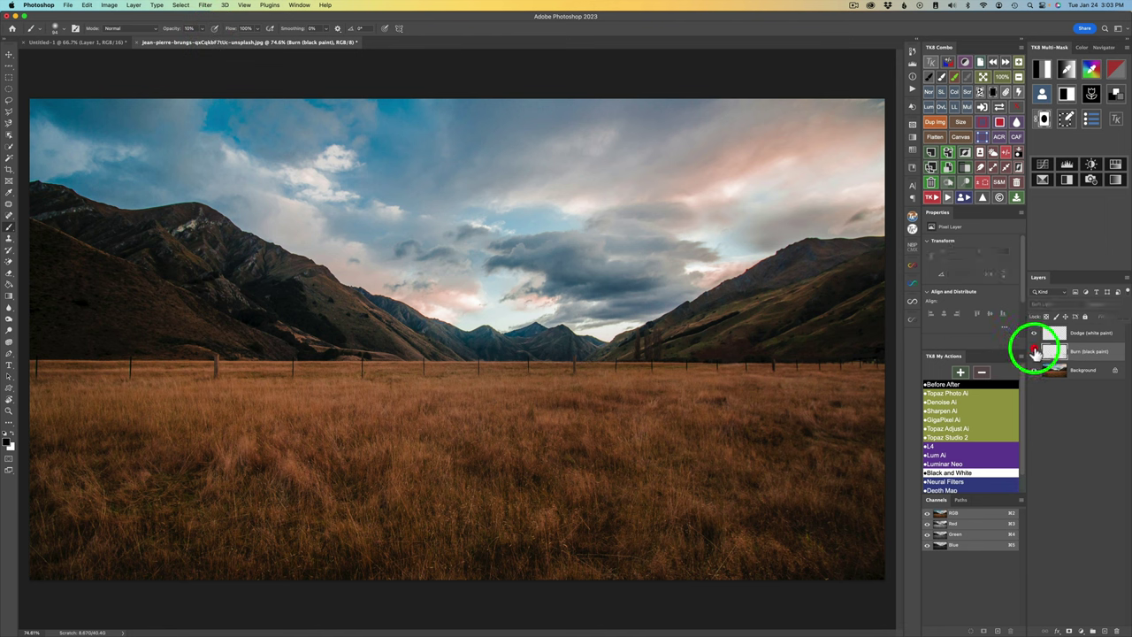
click(1034, 352)
click(1035, 352)
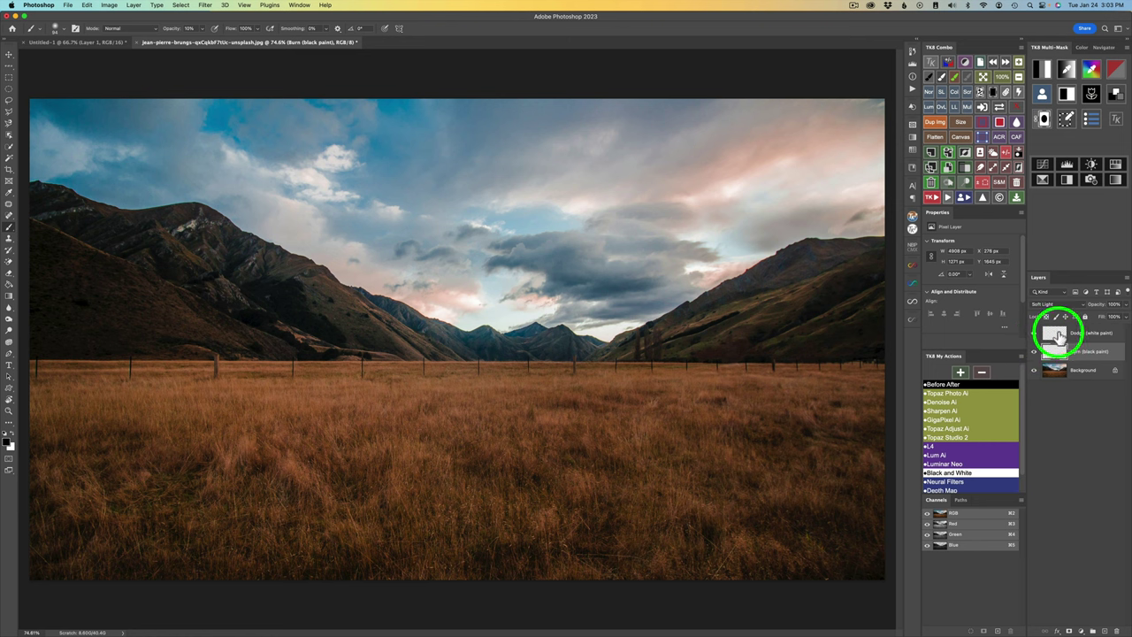
- On the Dodge (white paint) layer, switch to white and lighten the brighter grass across the field, lowering the brush opacity to 5%
click(1059, 335)
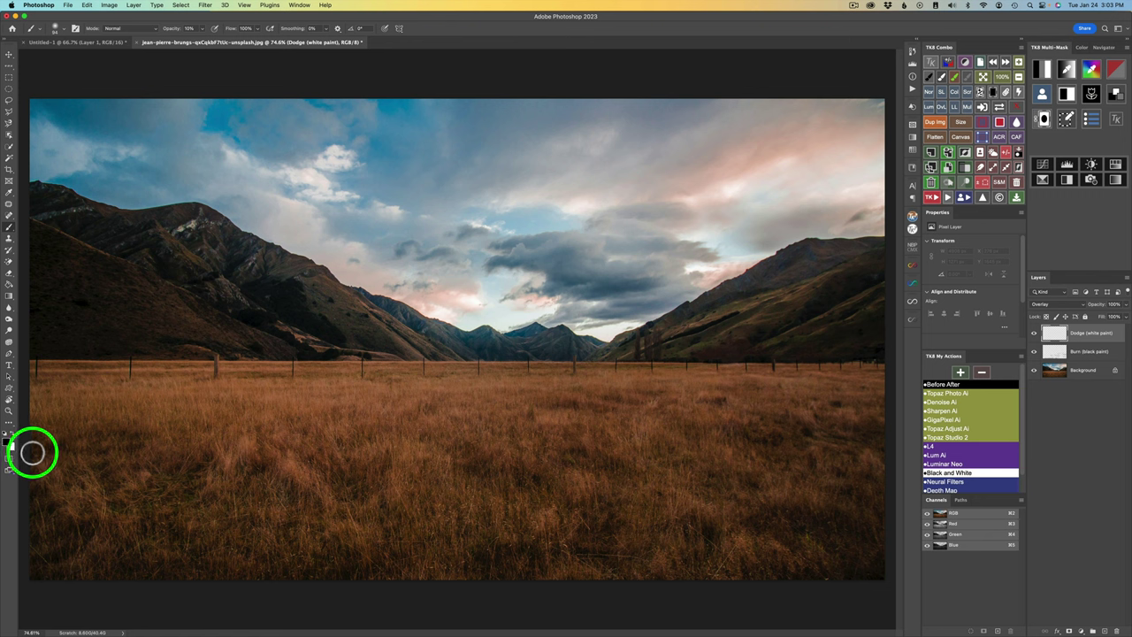
key(x)
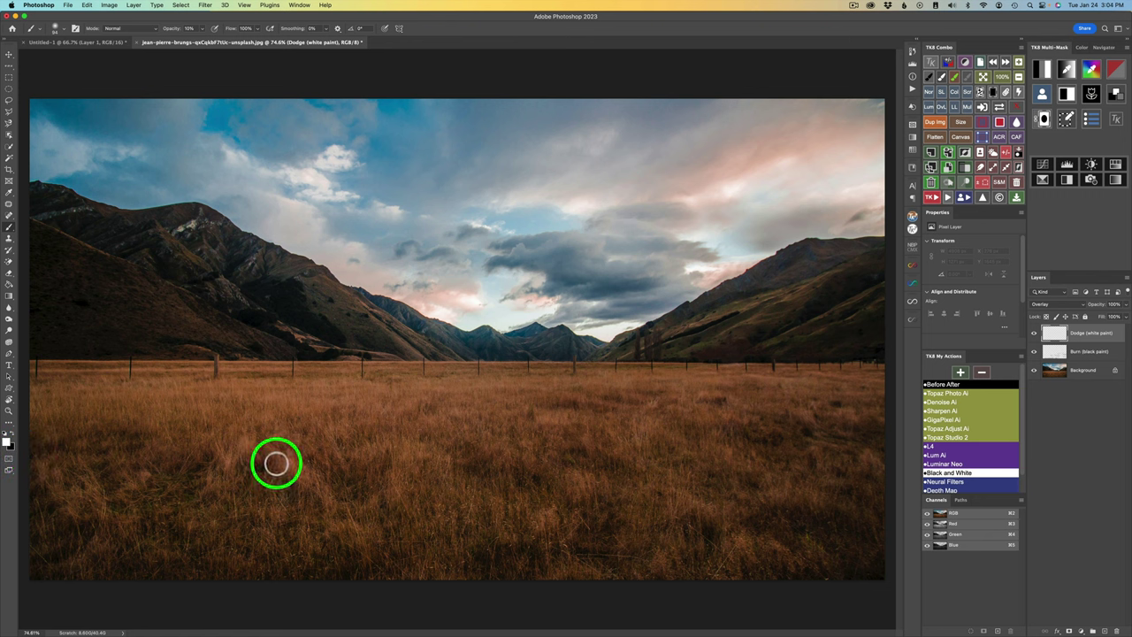
mouse_move(277, 462)
mouse_down()
mouse_move(319, 468)
mouse_move(322, 480)
mouse_move(477, 487)
mouse_move(421, 484)
mouse_move(437, 457)
mouse_move(349, 457)
mouse_move(359, 478)
mouse_move(407, 468)
mouse_move(397, 460)
mouse_move(493, 468)
mouse_move(545, 430)
mouse_move(539, 420)
mouse_move(647, 442)
mouse_move(651, 476)
mouse_move(561, 518)
mouse_move(558, 510)
mouse_up()
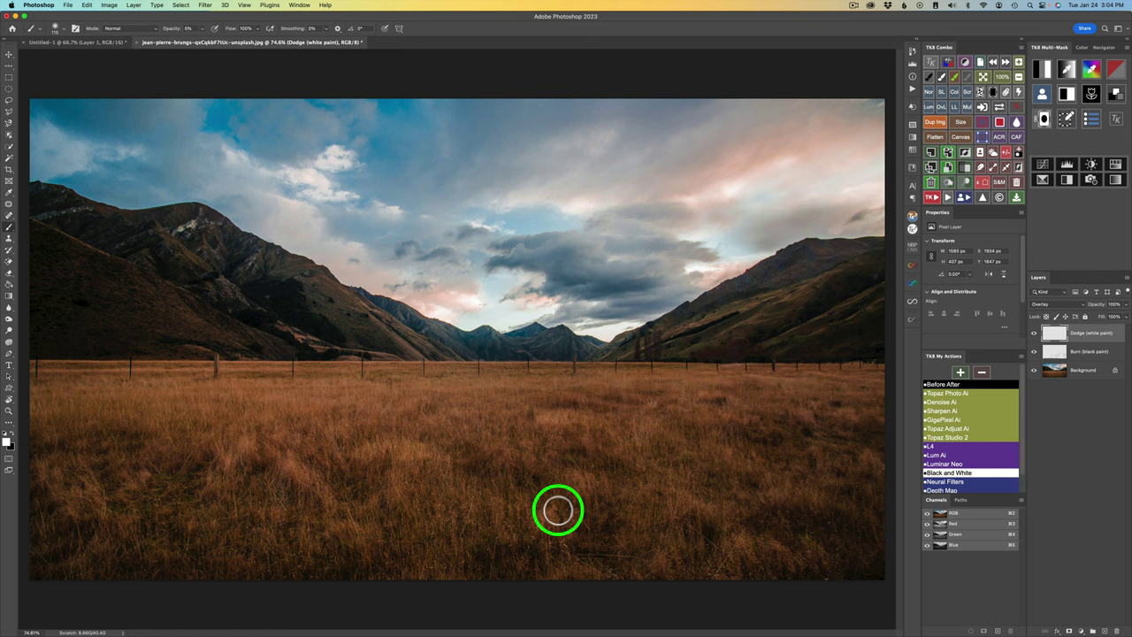
click(230, 6)
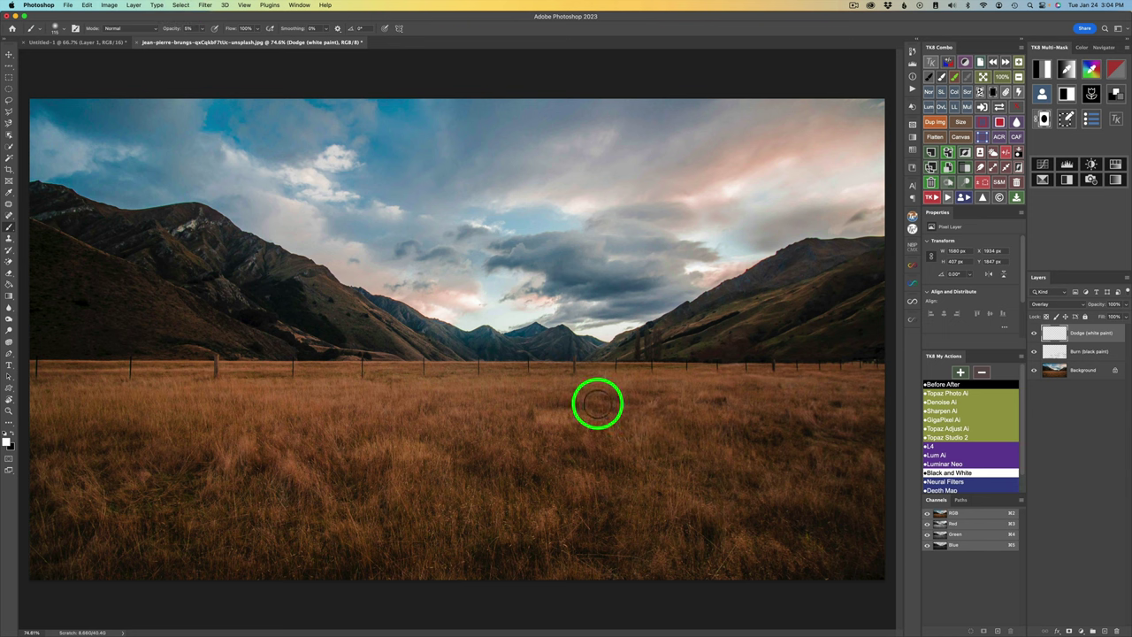
mouse_move(673, 493)
mouse_down()
mouse_move(680, 505)
mouse_move(654, 498)
mouse_move(723, 525)
mouse_up()
mouse_move(816, 421)
mouse_down()
mouse_move(766, 433)
mouse_move(855, 413)
mouse_move(806, 413)
mouse_move(837, 425)
mouse_move(855, 415)
mouse_move(702, 443)
mouse_move(422, 404)
mouse_move(259, 406)
mouse_move(336, 425)
mouse_up()
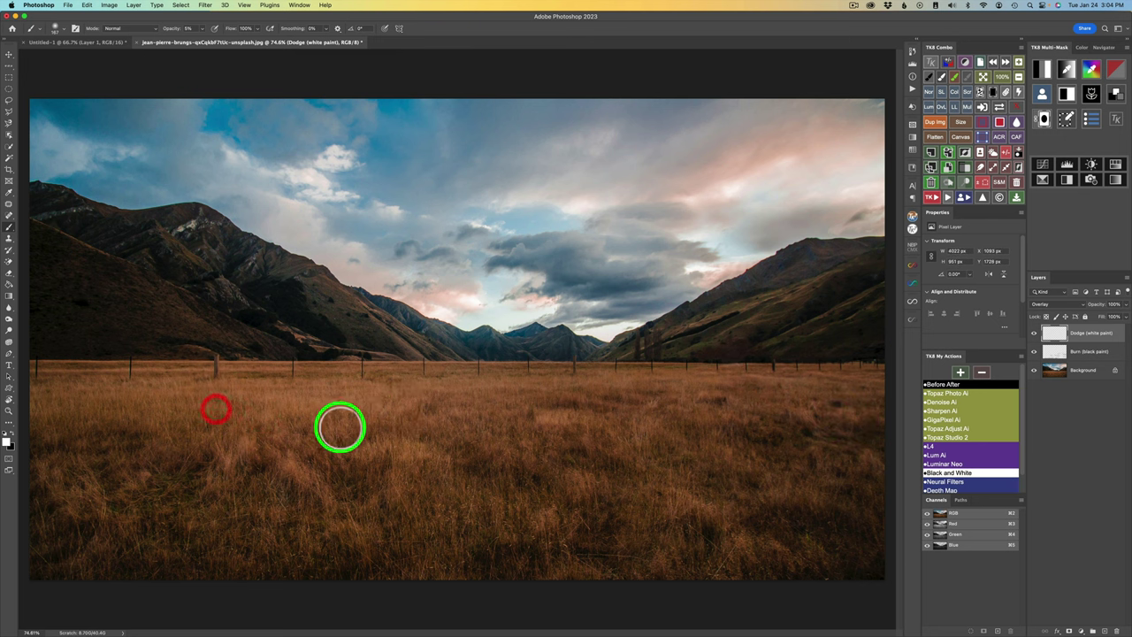
mouse_move(364, 543)
mouse_down()
mouse_move(294, 552)
mouse_move(145, 480)
mouse_move(102, 496)
mouse_move(105, 512)
mouse_move(64, 494)
mouse_move(66, 521)
mouse_move(121, 539)
mouse_move(123, 525)
mouse_move(52, 504)
mouse_move(66, 491)
mouse_move(25, 486)
mouse_up()
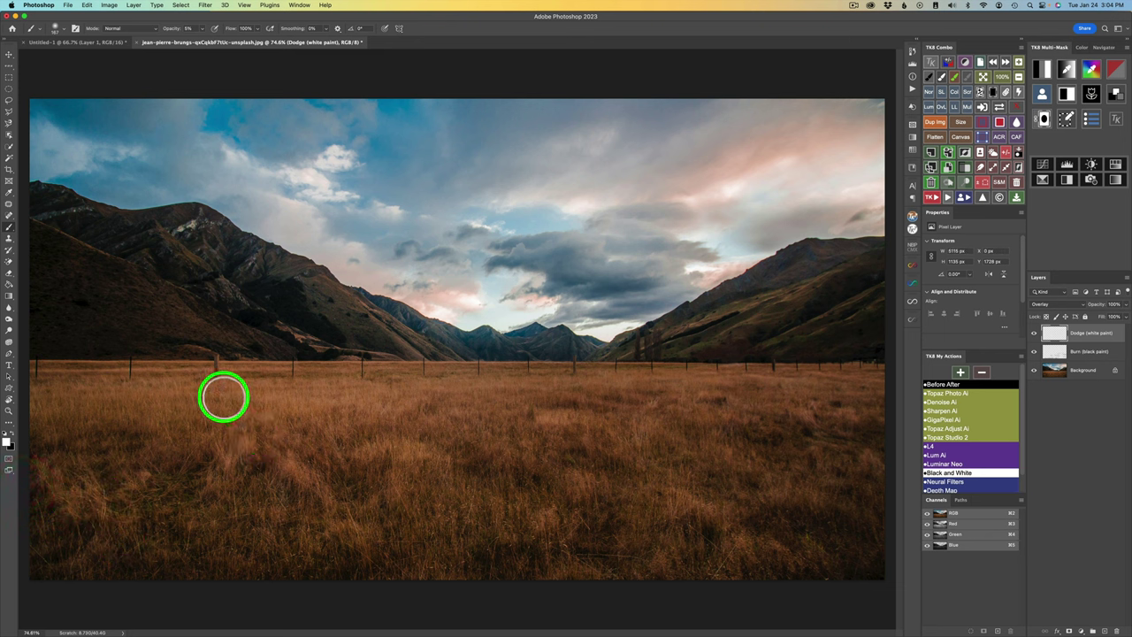
- Paint white over the mountain highlights and the bright clouds on the Dodge layer at 5% opacity
mouse_move(222, 397)
mouse_down()
mouse_move(107, 375)
mouse_move(171, 363)
mouse_move(156, 370)
mouse_move(238, 377)
mouse_move(226, 372)
mouse_move(279, 365)
mouse_move(242, 368)
mouse_move(332, 383)
mouse_move(390, 362)
mouse_move(513, 378)
mouse_move(507, 363)
mouse_move(387, 329)
mouse_move(420, 355)
mouse_move(387, 317)
mouse_move(426, 336)
mouse_up()
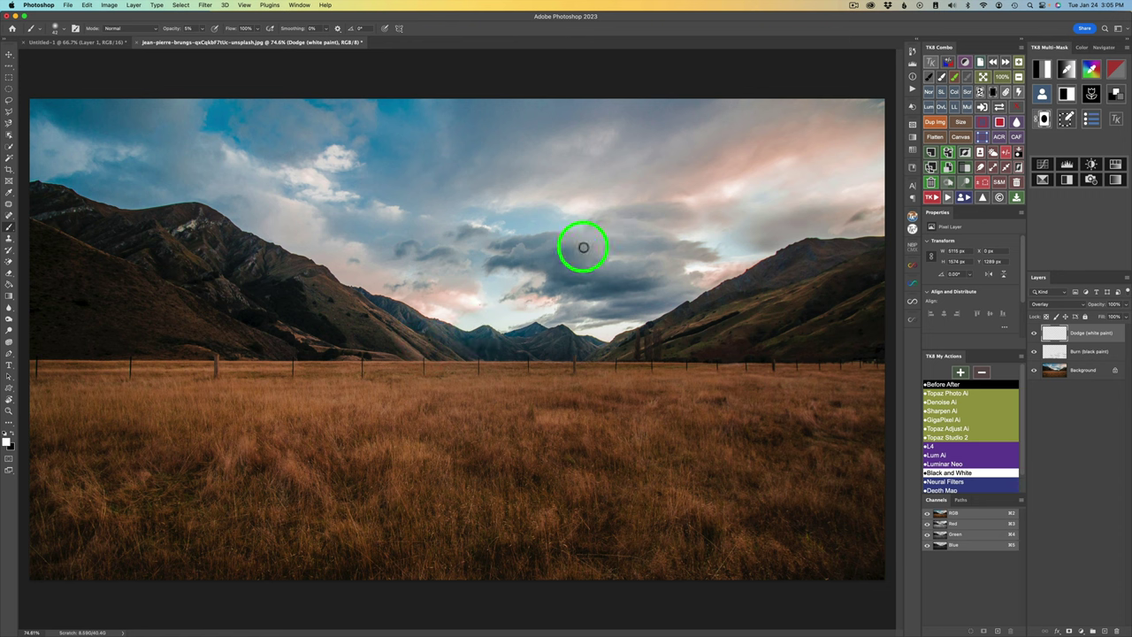
mouse_move(635, 230)
mouse_down()
mouse_move(652, 237)
mouse_move(779, 189)
mouse_move(771, 177)
mouse_move(723, 192)
mouse_move(731, 197)
mouse_up()
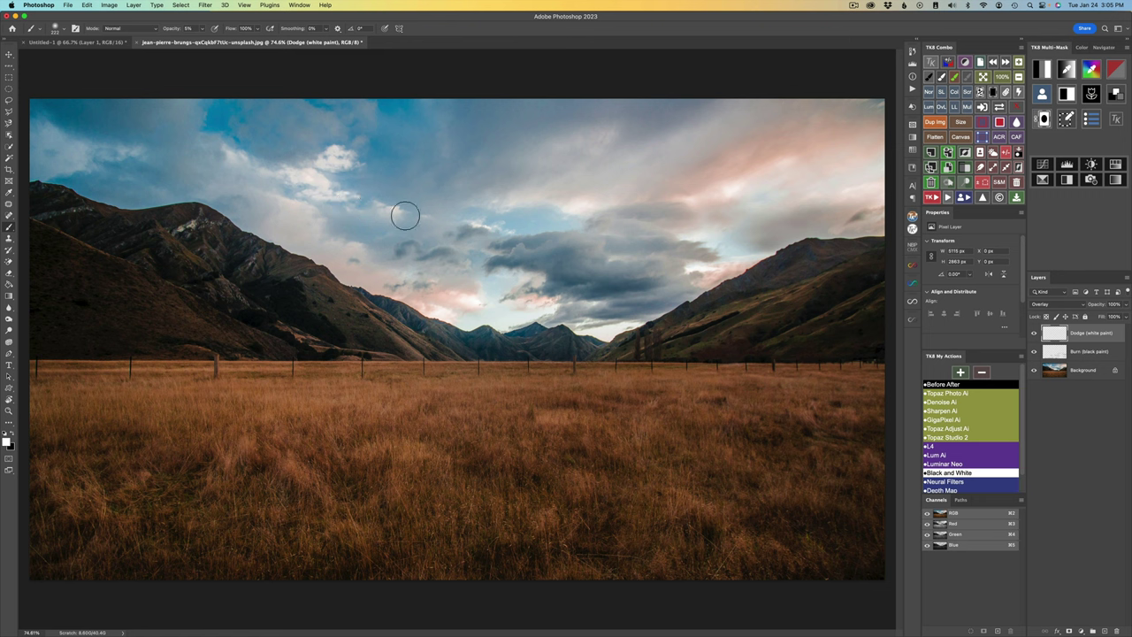
- Compare the photo with and without the Dodge layer, the Burn layer, and both layers together
click(1033, 334)
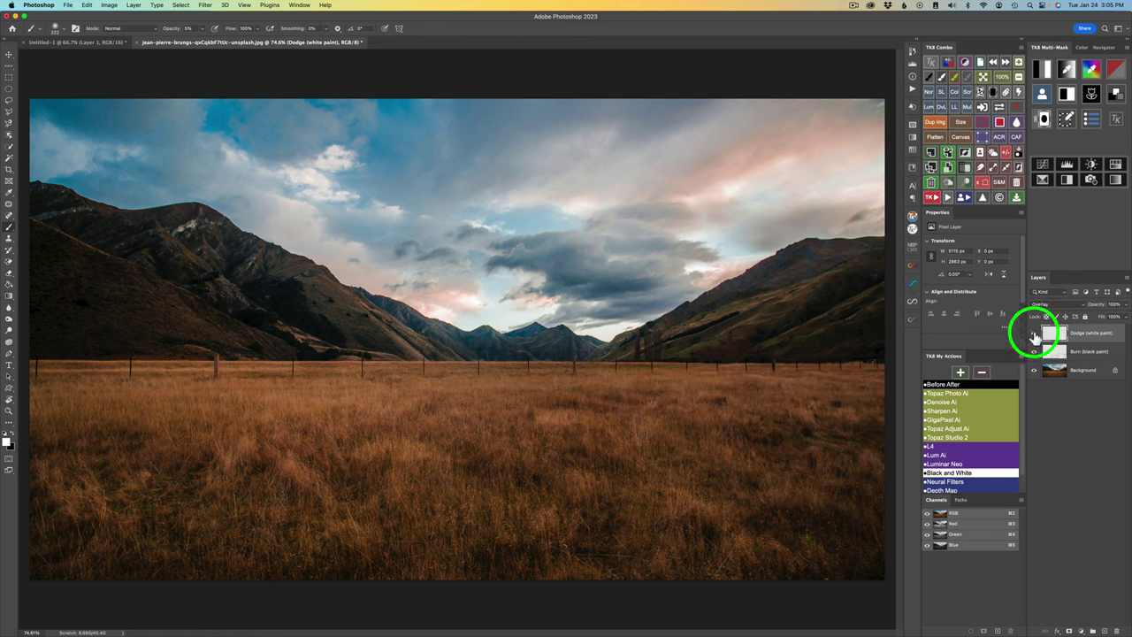
click(1034, 334)
click(1034, 334)
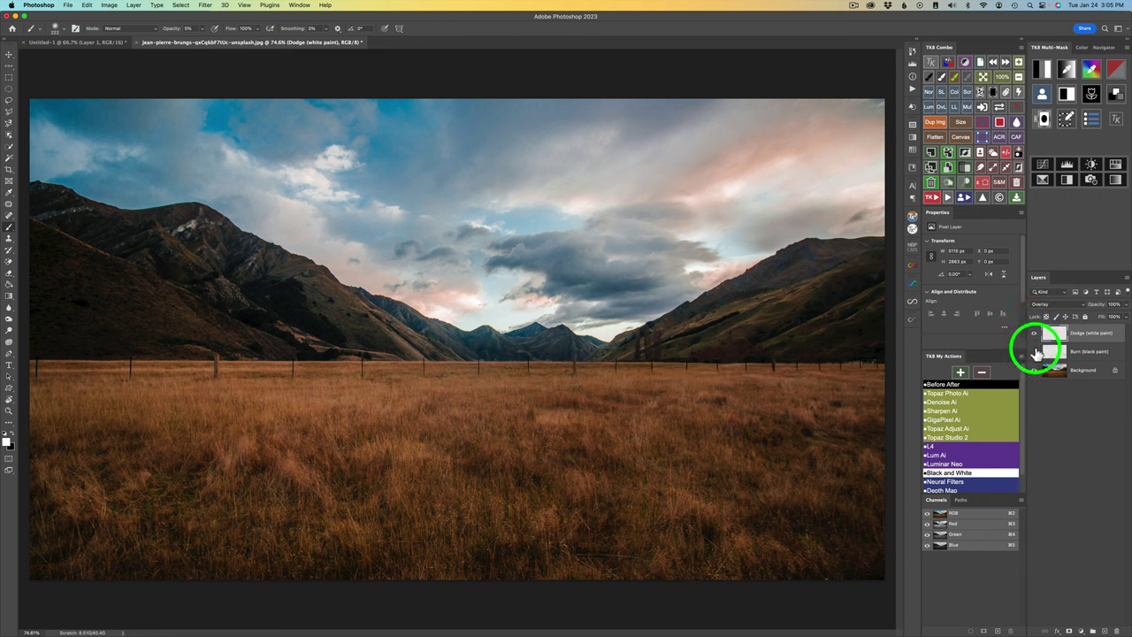
click(1034, 352)
click(1035, 352)
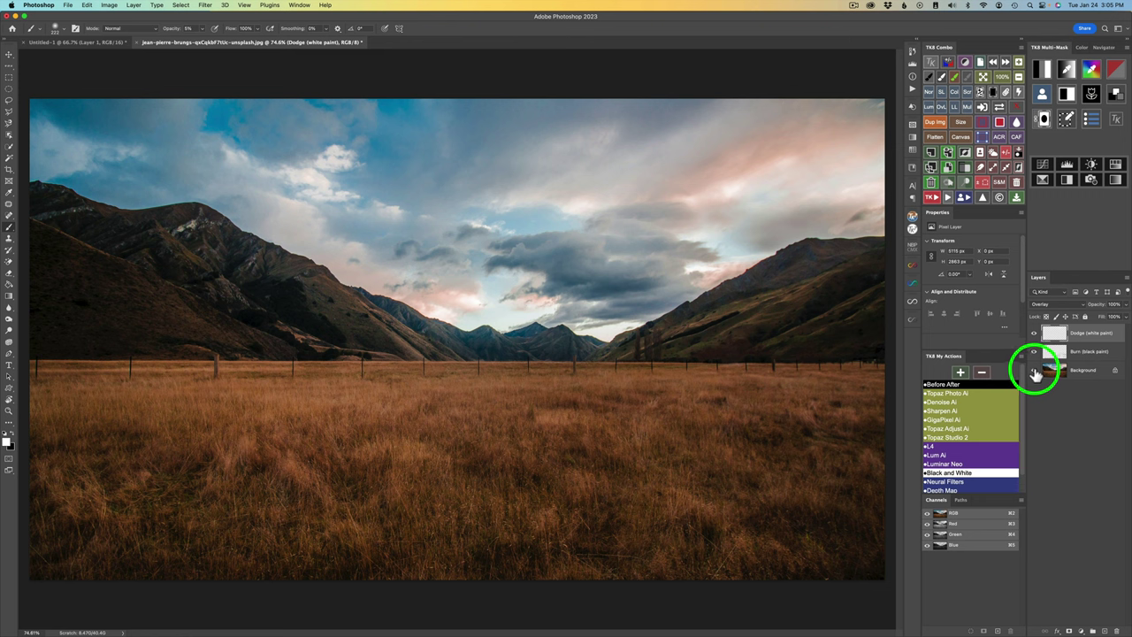
alt+click(1035, 369)
alt+click(1032, 370)
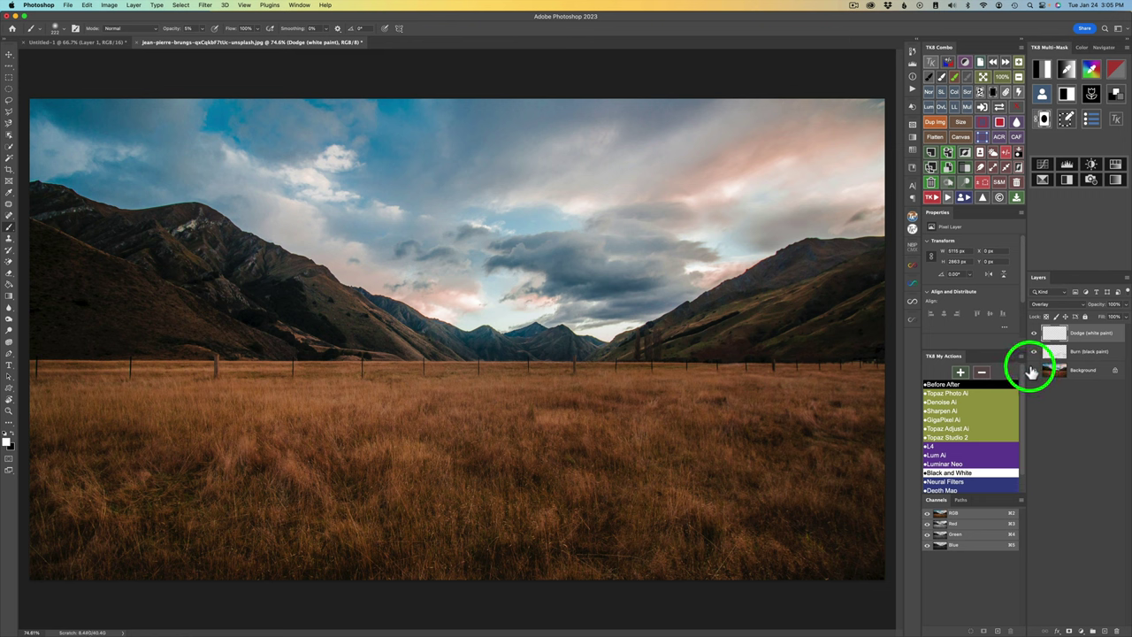
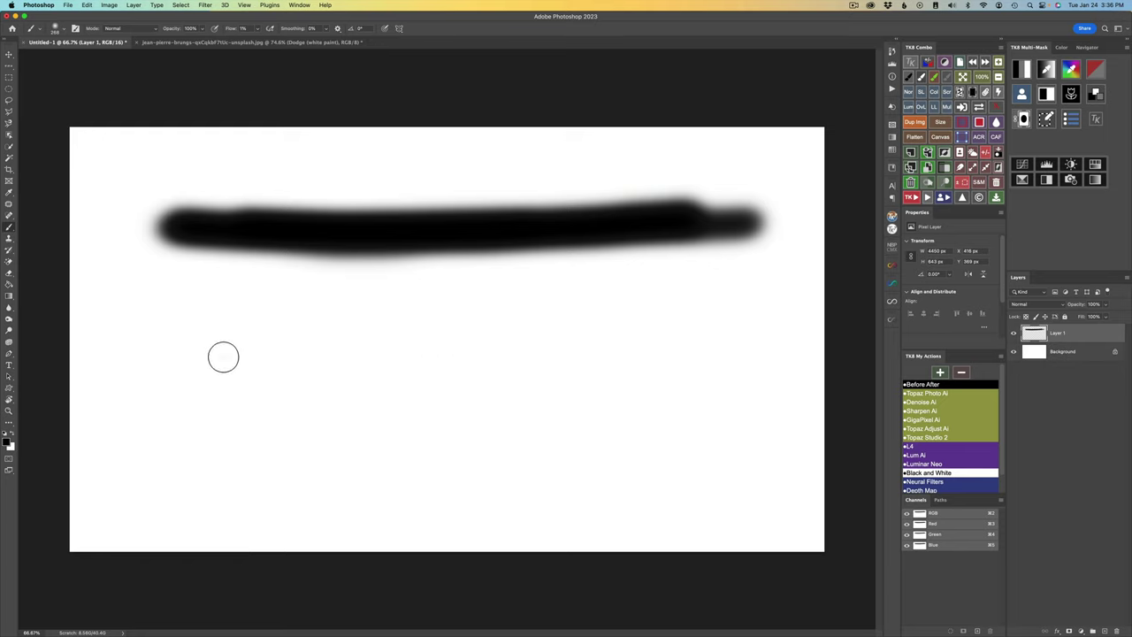
- In the Untitled-1 document, paint a second soft black stroke below the first at 1% flow, with brush opacity at 100%
mouse_move(223, 357)
mouse_down()
mouse_move(707, 351)
mouse_move(220, 369)
mouse_move(492, 367)
mouse_move(657, 365)
mouse_move(238, 360)
mouse_move(697, 346)
mouse_move(211, 362)
mouse_move(712, 351)
mouse_move(234, 360)
mouse_move(675, 342)
mouse_move(268, 359)
mouse_move(670, 342)
mouse_move(306, 364)
mouse_move(669, 344)
mouse_move(262, 355)
mouse_move(664, 352)
mouse_move(311, 359)
mouse_move(646, 342)
mouse_move(329, 359)
mouse_move(323, 370)
mouse_move(644, 357)
mouse_move(428, 358)
mouse_move(280, 372)
mouse_move(584, 365)
mouse_up()
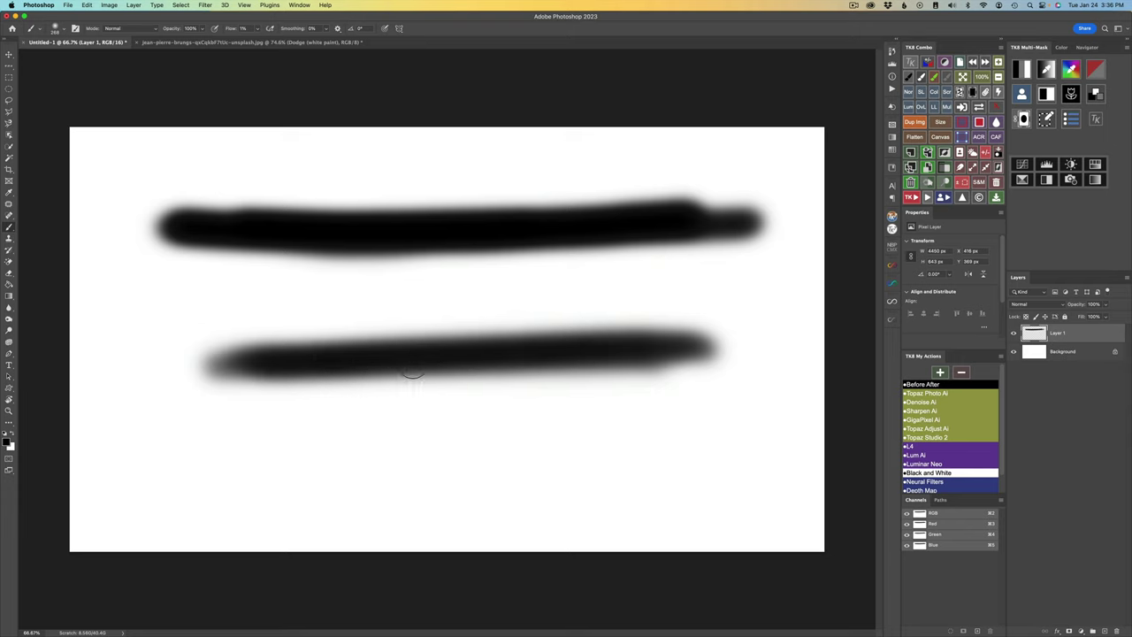
click(189, 29)
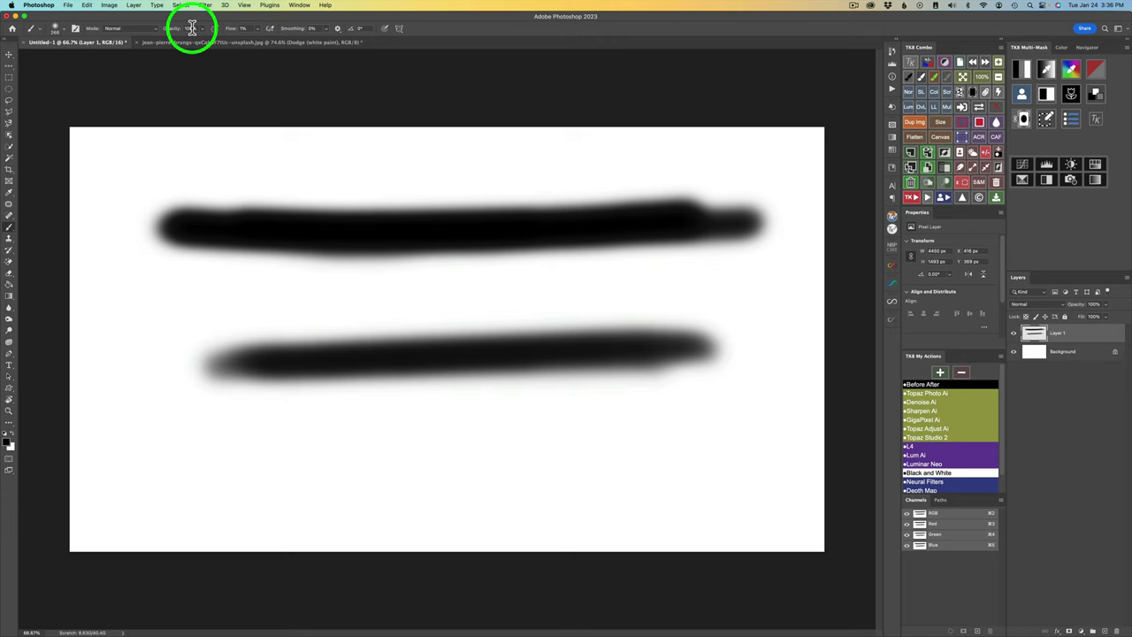
text(100)
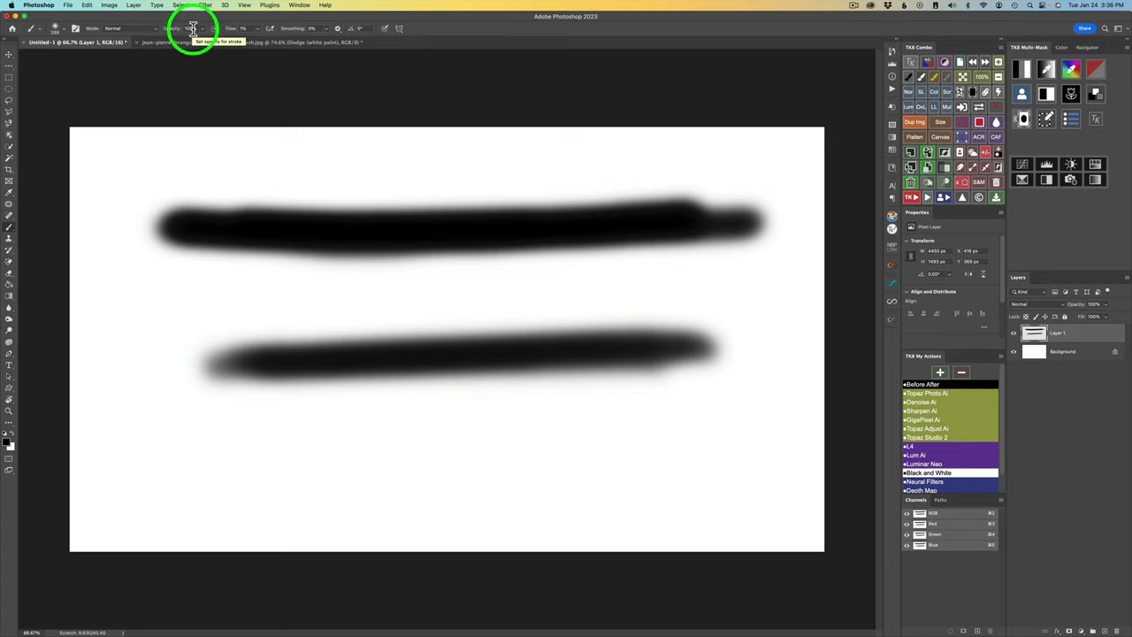
- Paint a third soft black stroke below the second at 20% brush opacity and 1% flow
key(2)
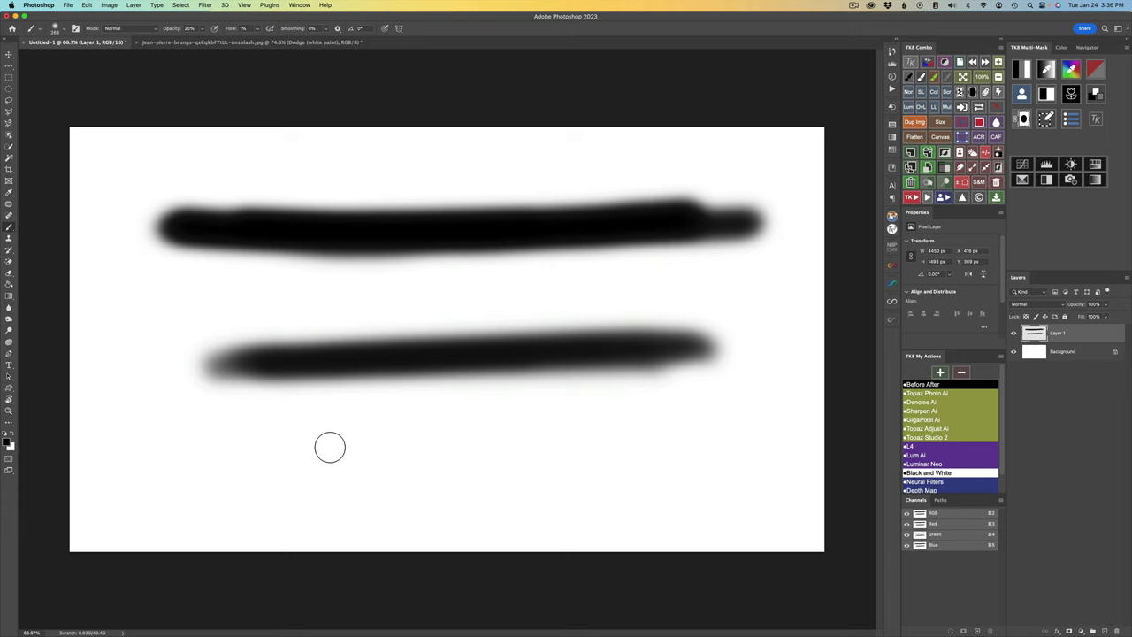
mouse_move(308, 453)
mouse_down()
mouse_move(685, 432)
mouse_move(308, 443)
mouse_move(684, 422)
mouse_move(273, 449)
mouse_up()
mouse_move(672, 422)
mouse_down()
mouse_move(311, 451)
mouse_move(658, 427)
mouse_move(413, 443)
mouse_up()
drag(581, 421, 376, 443)
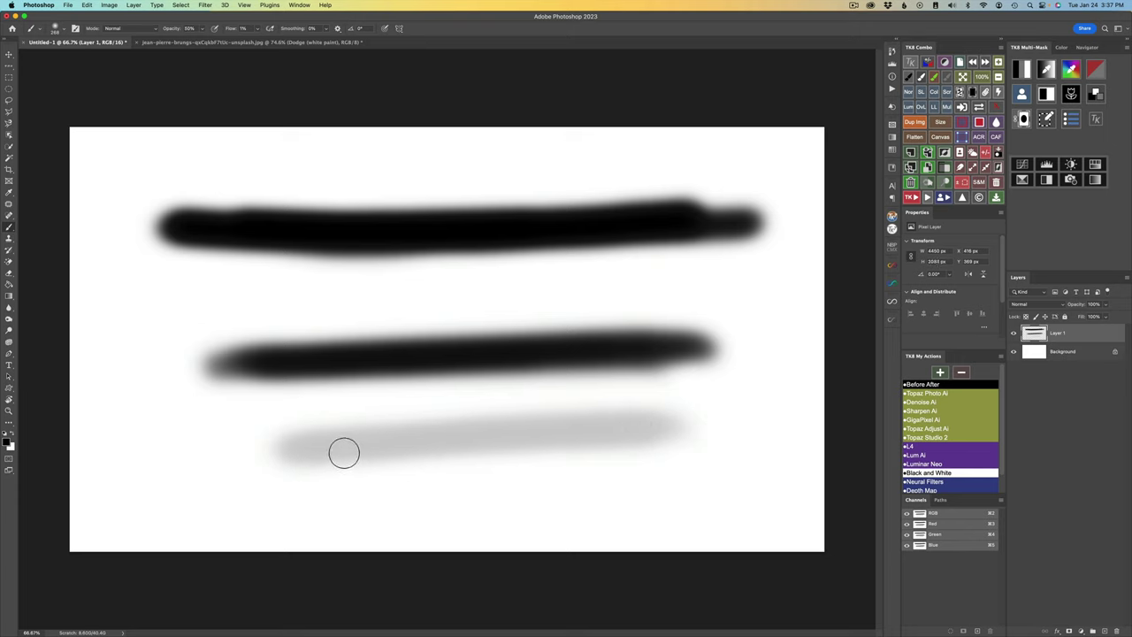
- Build up the third stroke by painting over it repeatedly at 50% brush opacity and 1% flow
mouse_move(321, 448)
mouse_down()
mouse_move(634, 442)
mouse_move(355, 448)
mouse_move(614, 428)
mouse_move(306, 450)
mouse_move(618, 428)
mouse_move(311, 440)
mouse_move(615, 438)
mouse_move(317, 447)
mouse_move(478, 434)
mouse_up()
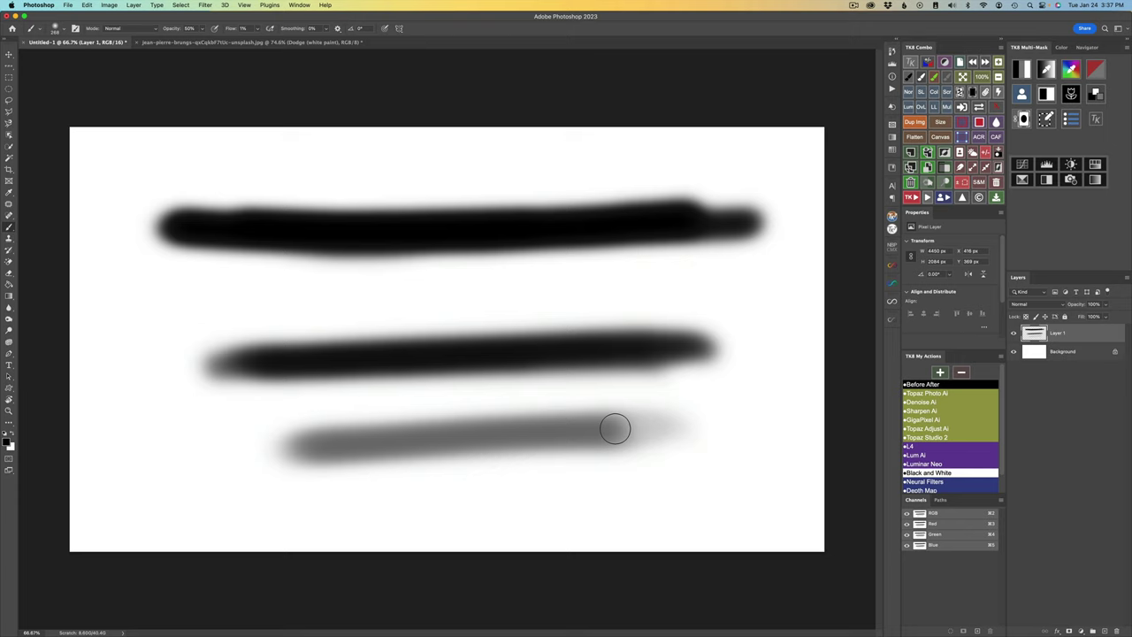
mouse_move(616, 429)
mouse_down()
mouse_move(279, 437)
mouse_move(592, 422)
mouse_move(380, 435)
mouse_up()
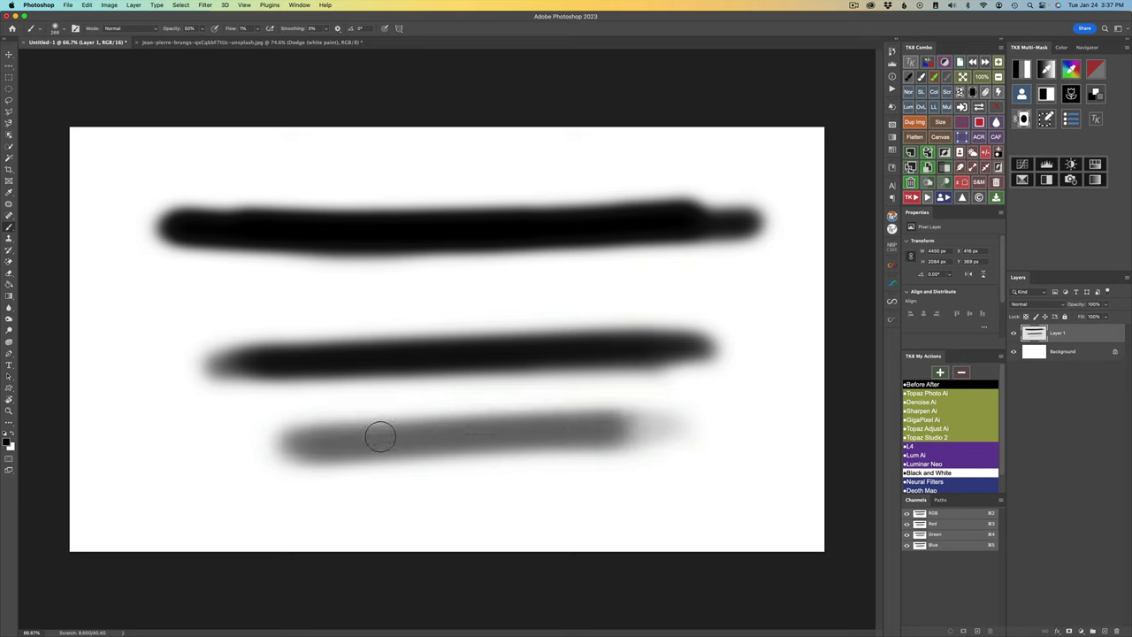
drag(527, 421, 329, 444)
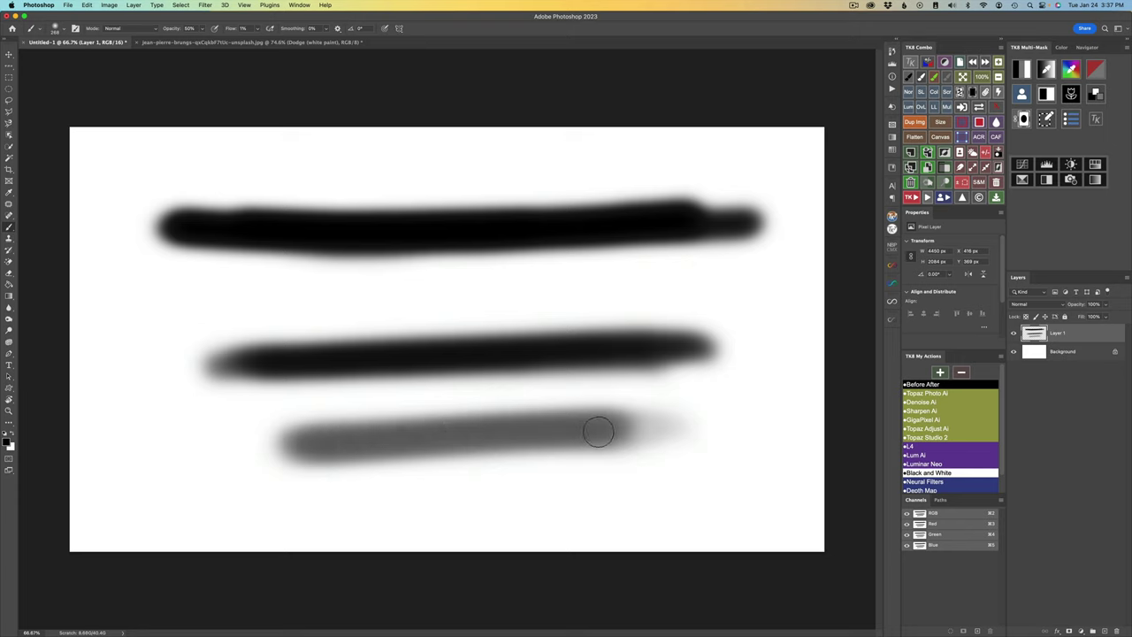
mouse_move(329, 444)
mouse_down()
mouse_move(596, 437)
mouse_move(271, 444)
mouse_move(646, 432)
mouse_move(279, 431)
mouse_move(498, 439)
mouse_move(363, 432)
mouse_up()
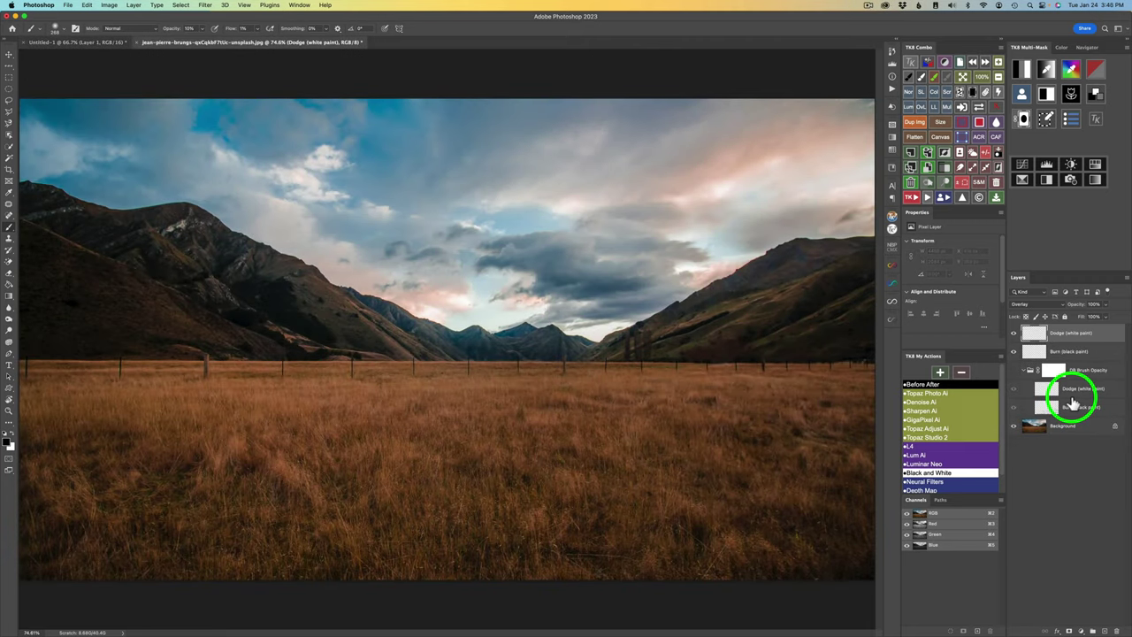
mouse_move(1073, 402)
mouse_down()
mouse_move(1059, 371)
mouse_move(1044, 395)
mouse_move(1052, 405)
mouse_move(1044, 373)
mouse_move(1059, 387)
mouse_move(1041, 343)
mouse_move(1016, 374)
mouse_move(1041, 339)
mouse_up()
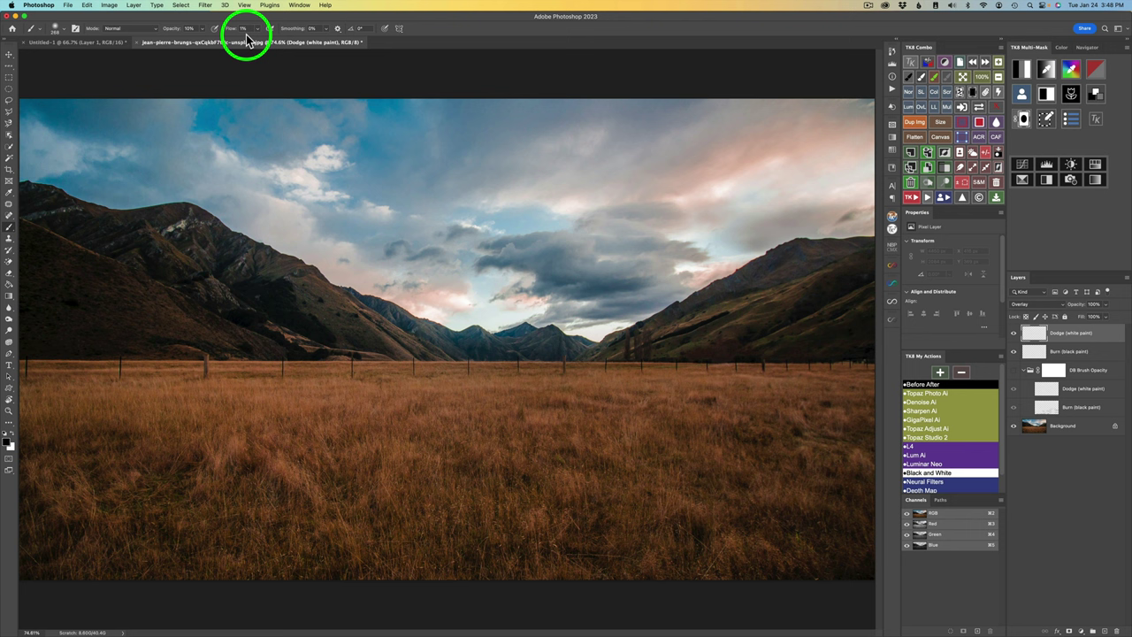
drag(248, 34, 199, 54)
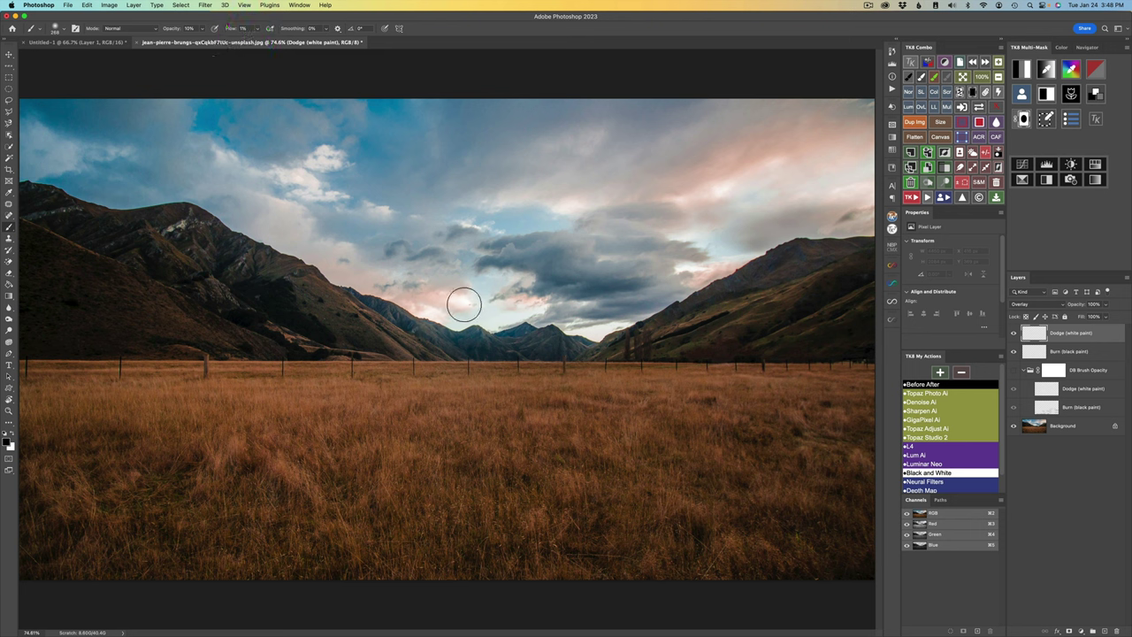
drag(1034, 354, 1041, 333)
- In the landscape photo, paint white over the brighter field grass on the top Dodge layer at 10% opacity and 1% flow
click(12, 434)
key(x)
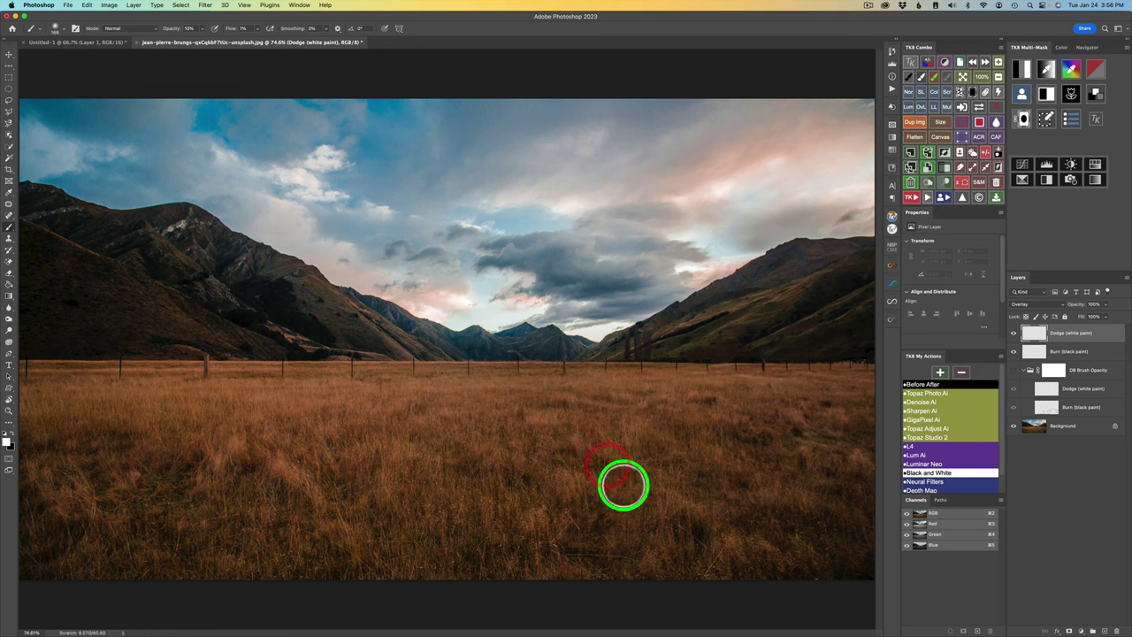
mouse_move(622, 486)
mouse_down()
mouse_move(561, 495)
mouse_move(551, 470)
mouse_move(621, 486)
mouse_move(554, 486)
mouse_move(694, 503)
mouse_move(561, 464)
mouse_move(611, 502)
mouse_move(503, 497)
mouse_move(632, 477)
mouse_move(523, 515)
mouse_move(616, 471)
mouse_move(556, 512)
mouse_move(565, 477)
mouse_move(603, 496)
mouse_move(540, 491)
mouse_move(568, 477)
mouse_move(593, 517)
mouse_move(542, 484)
mouse_move(581, 481)
mouse_move(588, 497)
mouse_move(551, 485)
mouse_move(553, 467)
mouse_move(594, 496)
mouse_move(550, 480)
mouse_move(644, 486)
mouse_move(599, 492)
mouse_move(576, 482)
mouse_move(548, 517)
mouse_move(479, 511)
mouse_move(542, 518)
mouse_move(492, 506)
mouse_move(493, 496)
mouse_move(525, 523)
mouse_up()
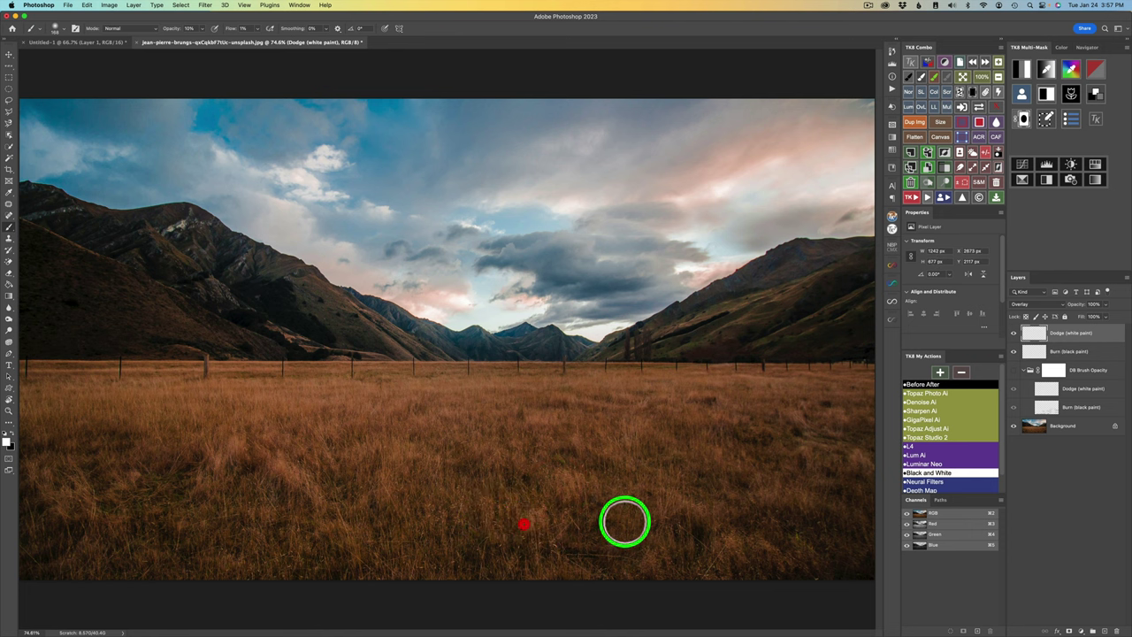
mouse_move(625, 523)
mouse_down()
mouse_move(658, 495)
mouse_move(703, 512)
mouse_move(651, 499)
mouse_move(702, 512)
mouse_move(667, 511)
mouse_move(654, 481)
mouse_move(709, 505)
mouse_move(731, 538)
mouse_move(709, 551)
mouse_move(741, 542)
mouse_move(819, 556)
mouse_move(860, 461)
mouse_move(800, 453)
mouse_move(816, 448)
mouse_move(796, 461)
mouse_move(484, 430)
mouse_move(357, 389)
mouse_up()
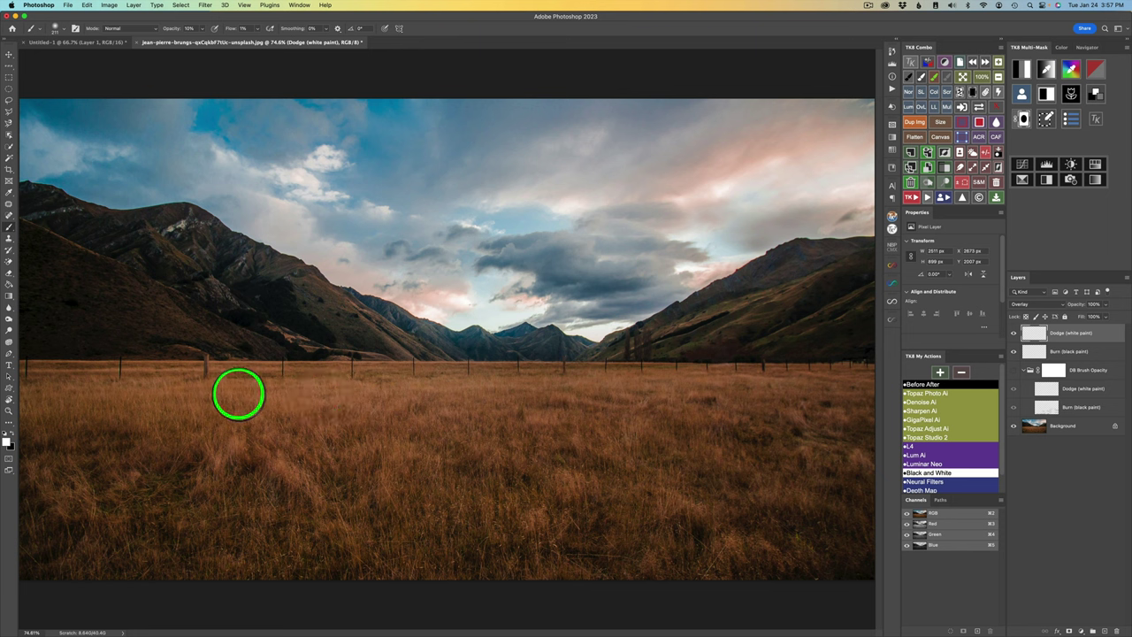
click(253, 391)
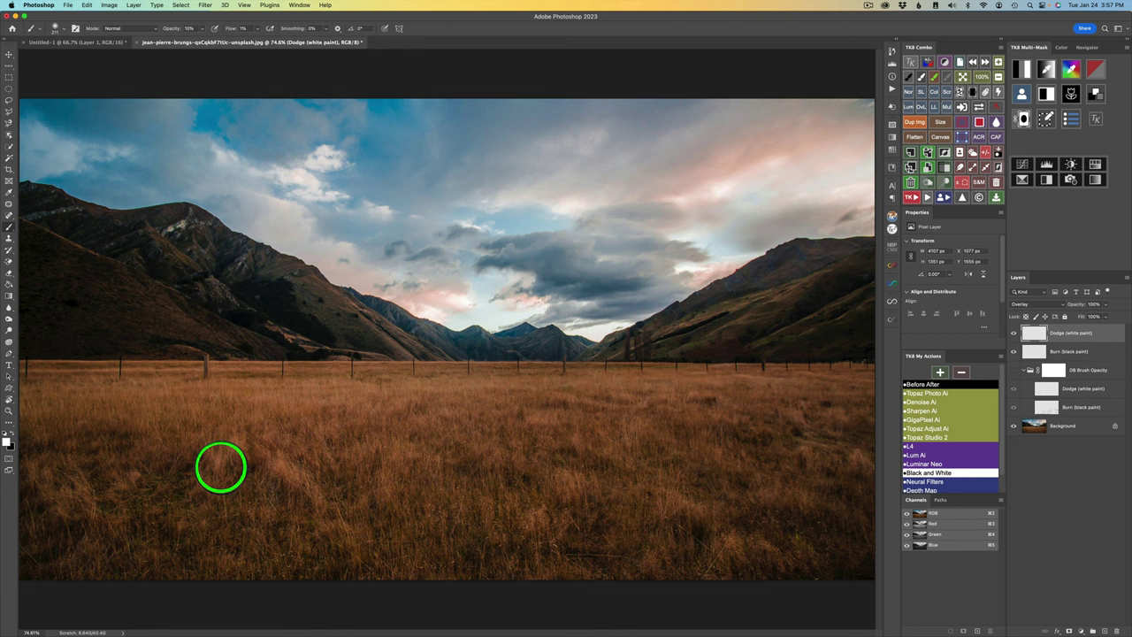
click(204, 458)
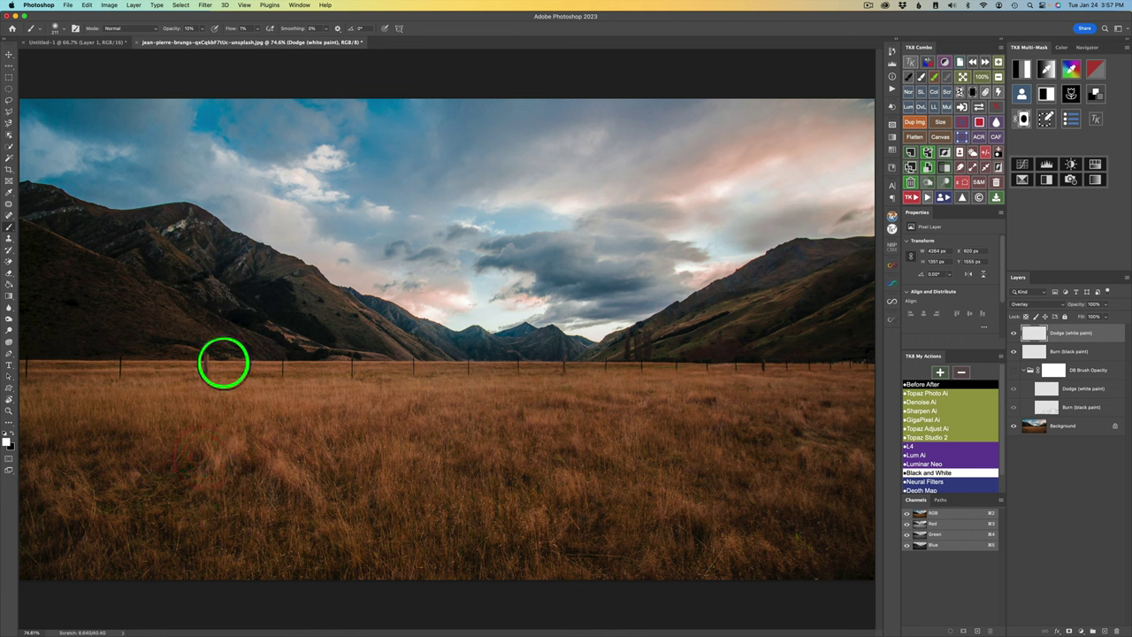
- Reduce the brush size and lighten the strip of grass along the fence line on the Dodge layer
click(171, 370)
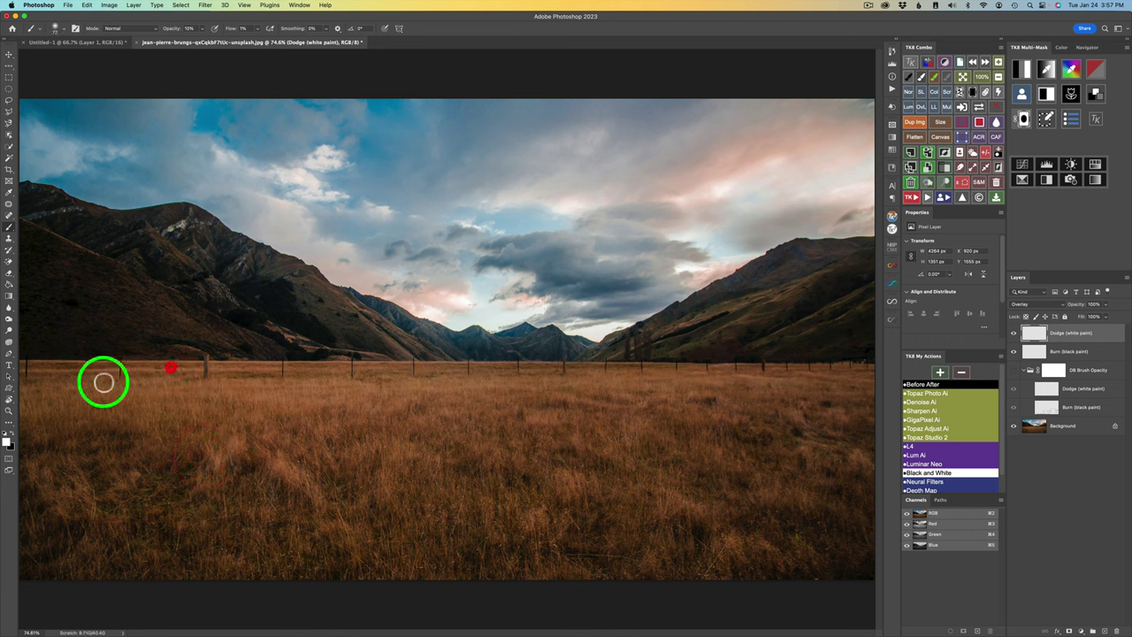
click(54, 372)
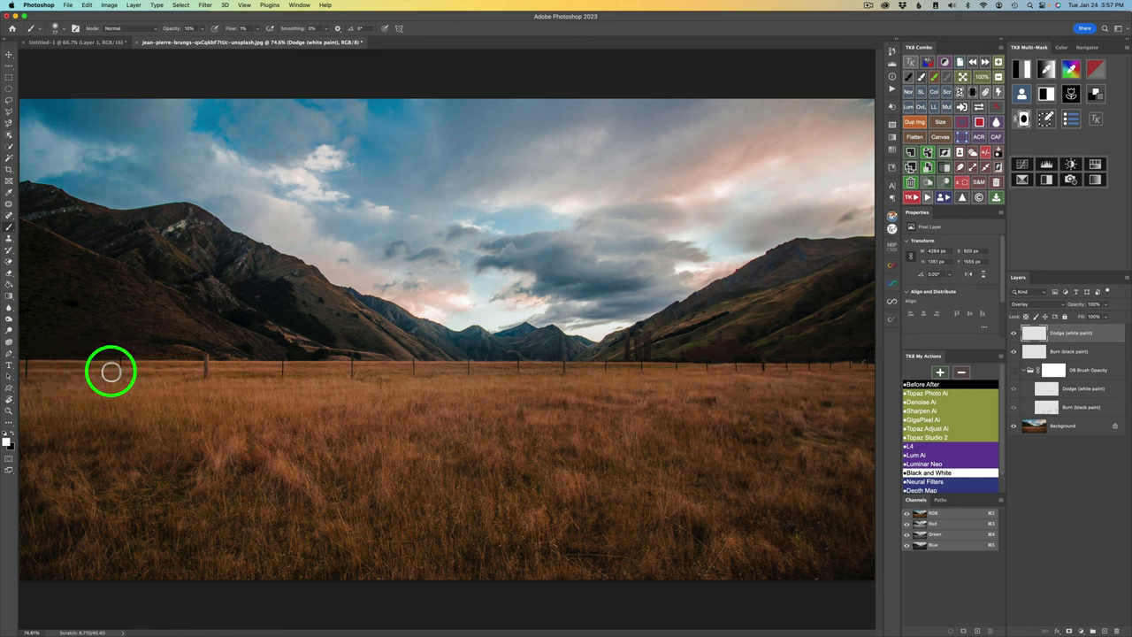
click(228, 371)
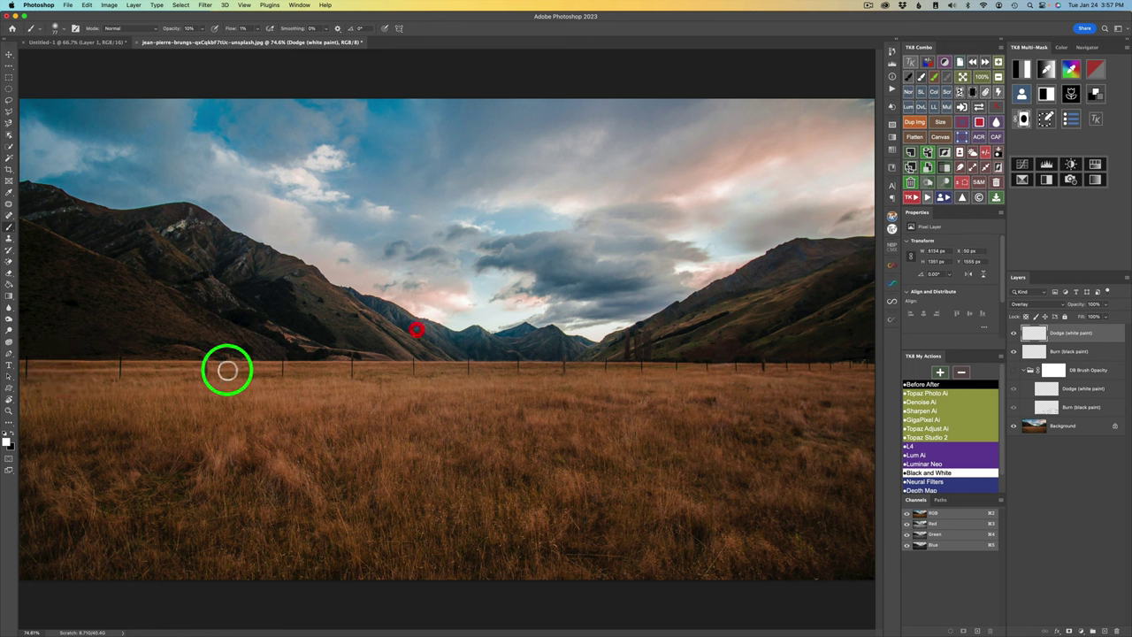
click(253, 375)
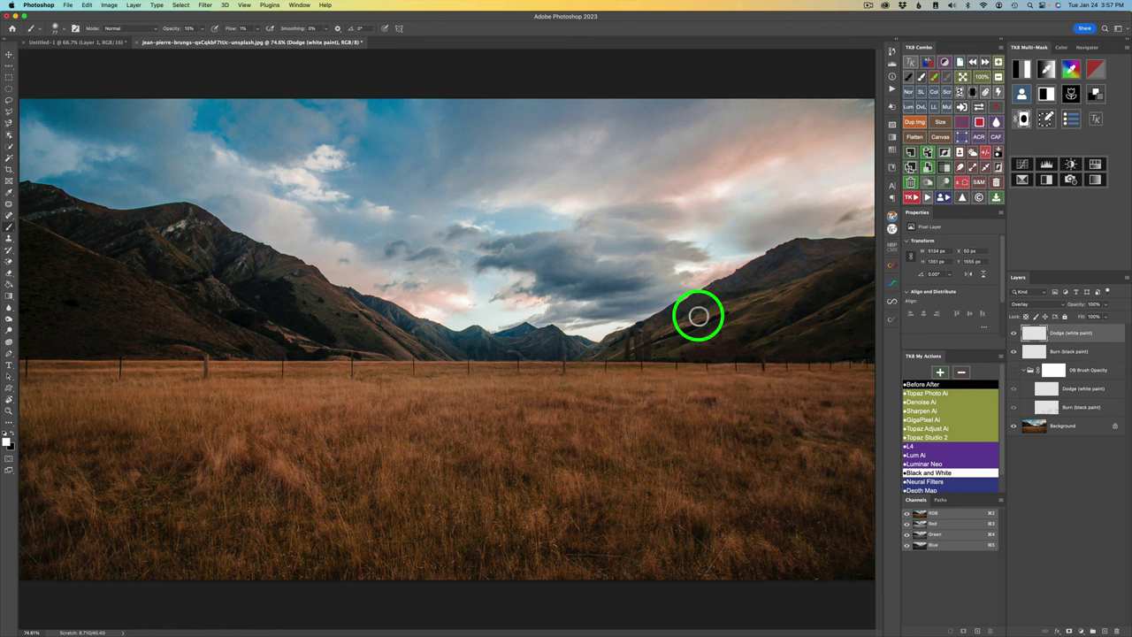
- Lighten the right-hand mountain slope, then enlarge the brush and lighten the bright clouds across the sky
mouse_move(698, 315)
mouse_down()
mouse_move(781, 289)
mouse_move(694, 317)
mouse_move(704, 313)
mouse_move(687, 322)
mouse_move(683, 348)
mouse_move(702, 339)
mouse_move(668, 353)
mouse_move(715, 335)
mouse_move(790, 337)
mouse_move(765, 339)
mouse_move(841, 291)
mouse_up()
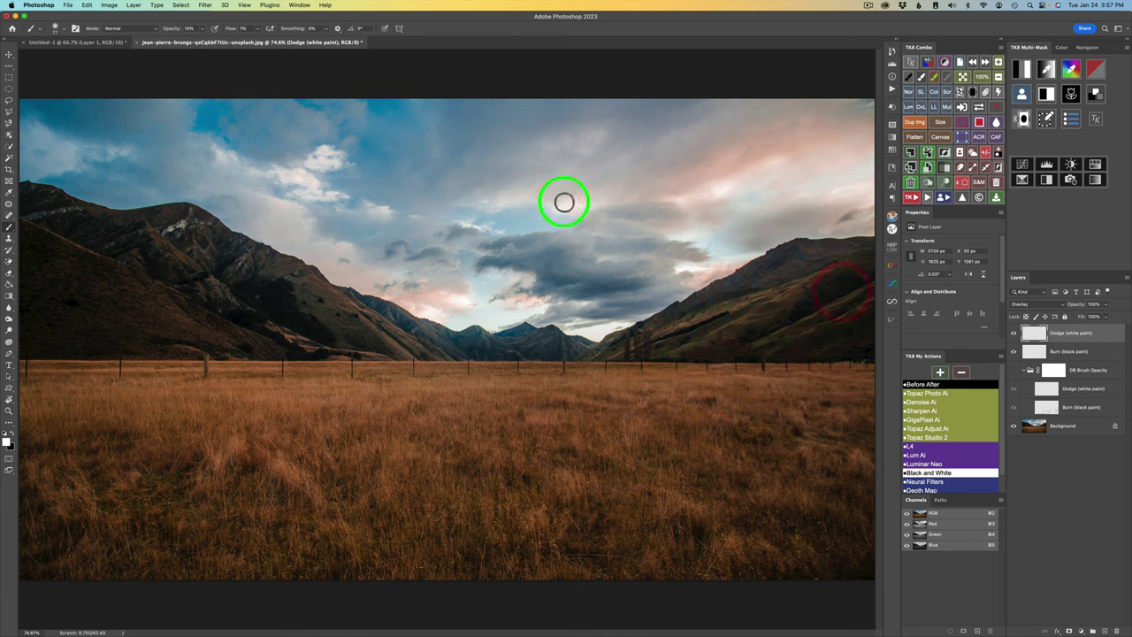
mouse_move(563, 202)
mouse_down()
mouse_move(609, 169)
mouse_move(642, 174)
mouse_move(653, 192)
mouse_up()
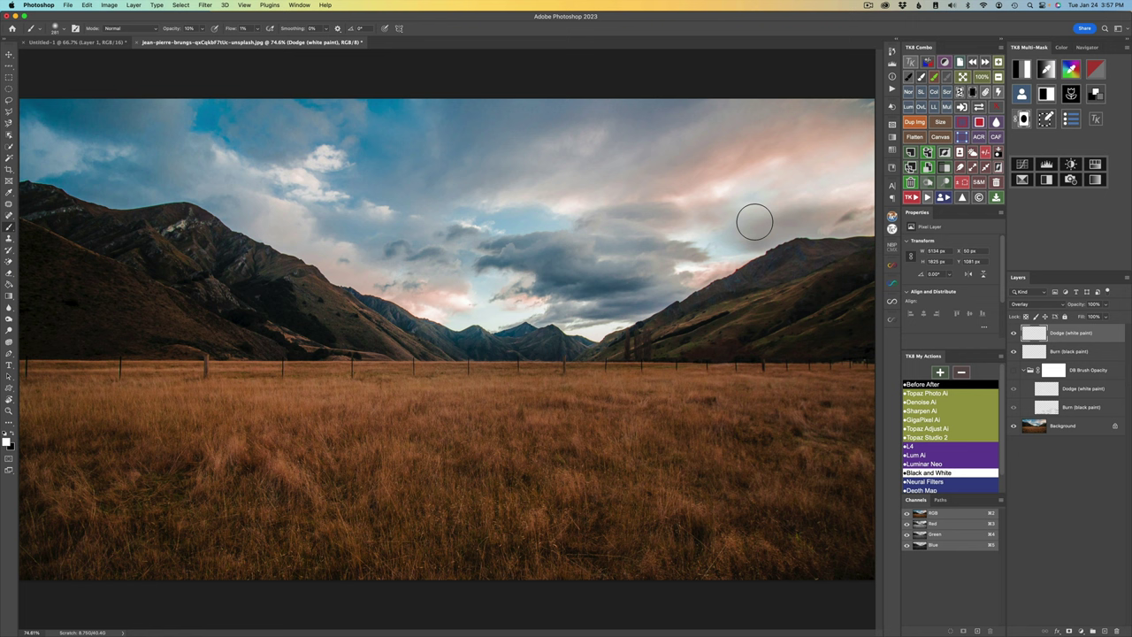
mouse_move(755, 221)
mouse_down()
mouse_move(742, 194)
mouse_move(753, 181)
mouse_move(703, 197)
mouse_move(729, 173)
mouse_move(768, 168)
mouse_move(765, 183)
mouse_move(750, 191)
mouse_move(771, 158)
mouse_move(878, 175)
mouse_move(746, 198)
mouse_move(718, 156)
mouse_move(725, 130)
mouse_move(582, 192)
mouse_move(541, 195)
mouse_move(570, 157)
mouse_move(554, 151)
mouse_move(430, 284)
mouse_move(267, 198)
mouse_move(326, 241)
mouse_move(336, 268)
mouse_move(368, 277)
mouse_move(325, 245)
mouse_move(312, 127)
mouse_move(270, 123)
mouse_up()
mouse_move(48, 152)
mouse_down()
mouse_move(31, 105)
mouse_move(37, 136)
mouse_up()
- Compare the photo with and without the top Dodge layer
click(994, 348)
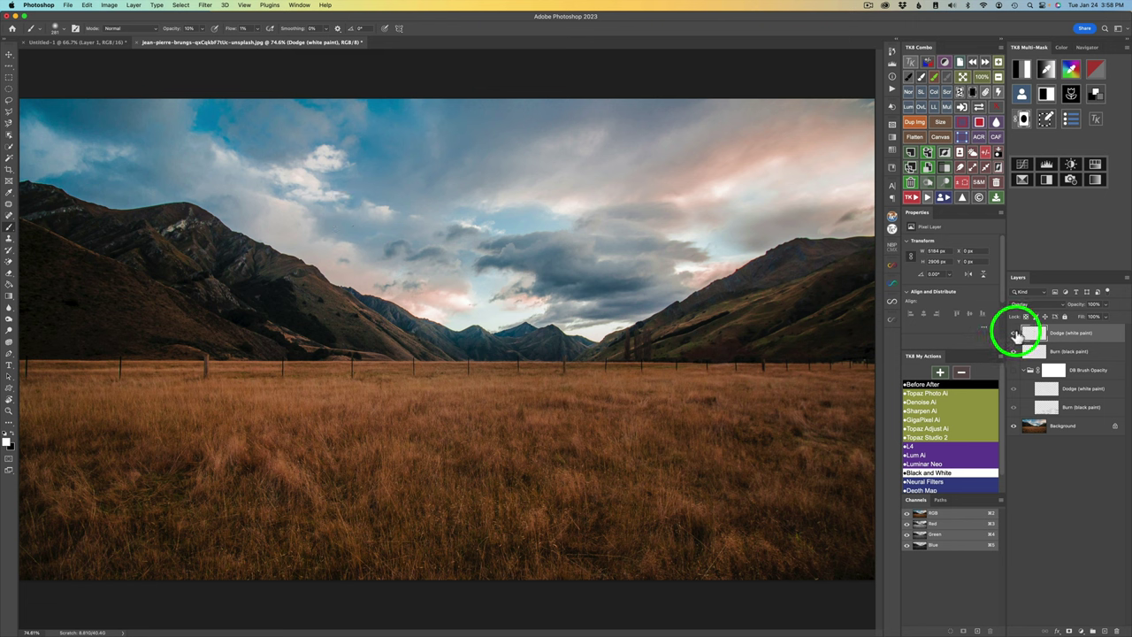
click(1014, 334)
click(1015, 334)
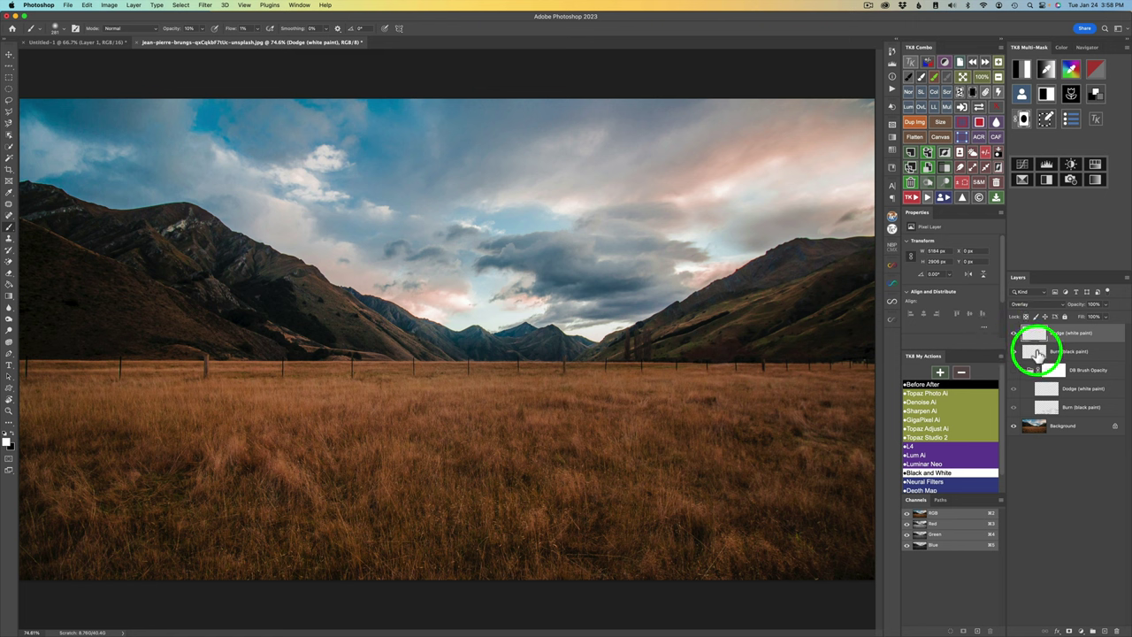
- On the upper Burn (black paint) layer, paint black over the foreground grass at 10% opacity and 1% flow
click(1036, 354)
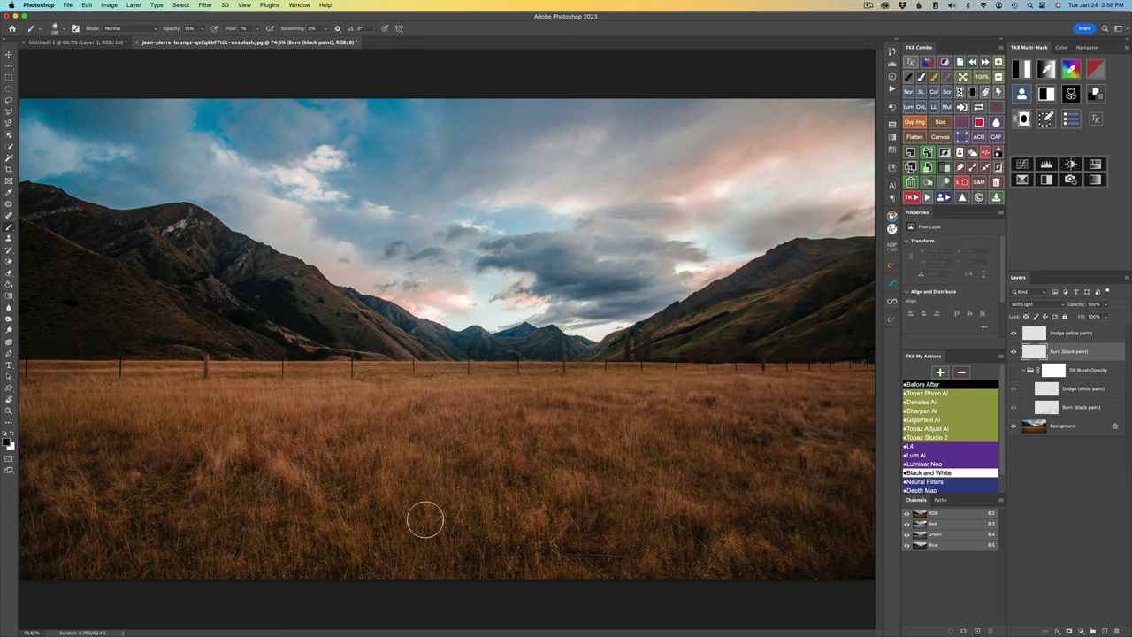
mouse_move(468, 528)
mouse_down()
mouse_move(557, 530)
mouse_move(607, 510)
mouse_move(607, 525)
mouse_move(700, 538)
mouse_up()
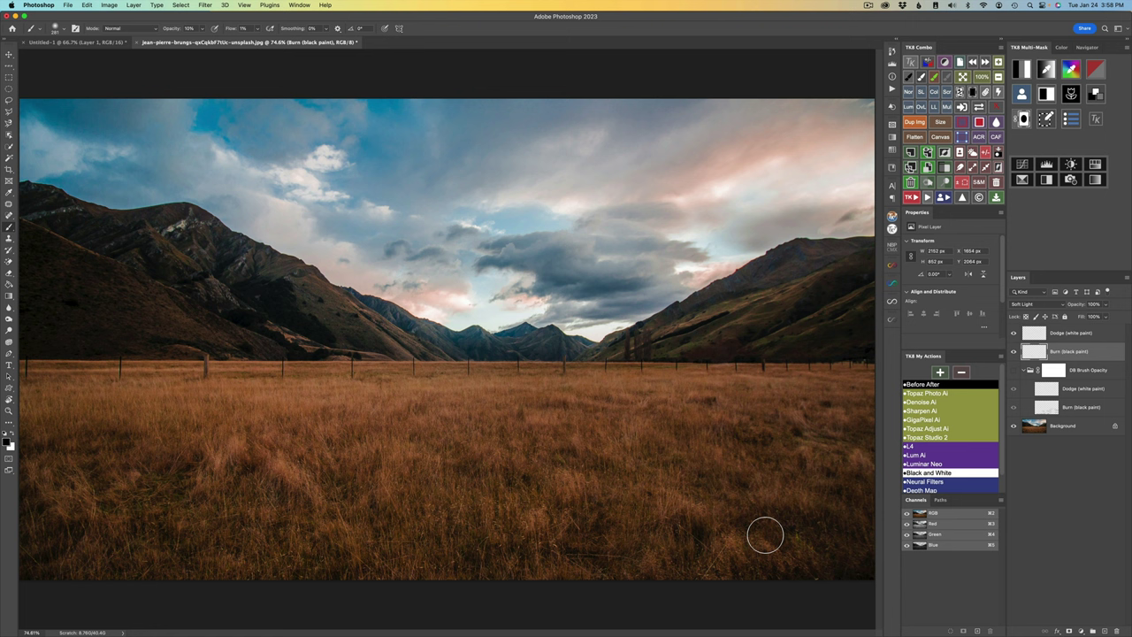
mouse_move(856, 564)
mouse_down()
mouse_move(647, 549)
mouse_move(464, 575)
mouse_up()
mouse_move(268, 464)
mouse_down()
mouse_move(229, 473)
mouse_move(186, 460)
mouse_up()
drag(46, 459, 33, 536)
drag(150, 506, 147, 536)
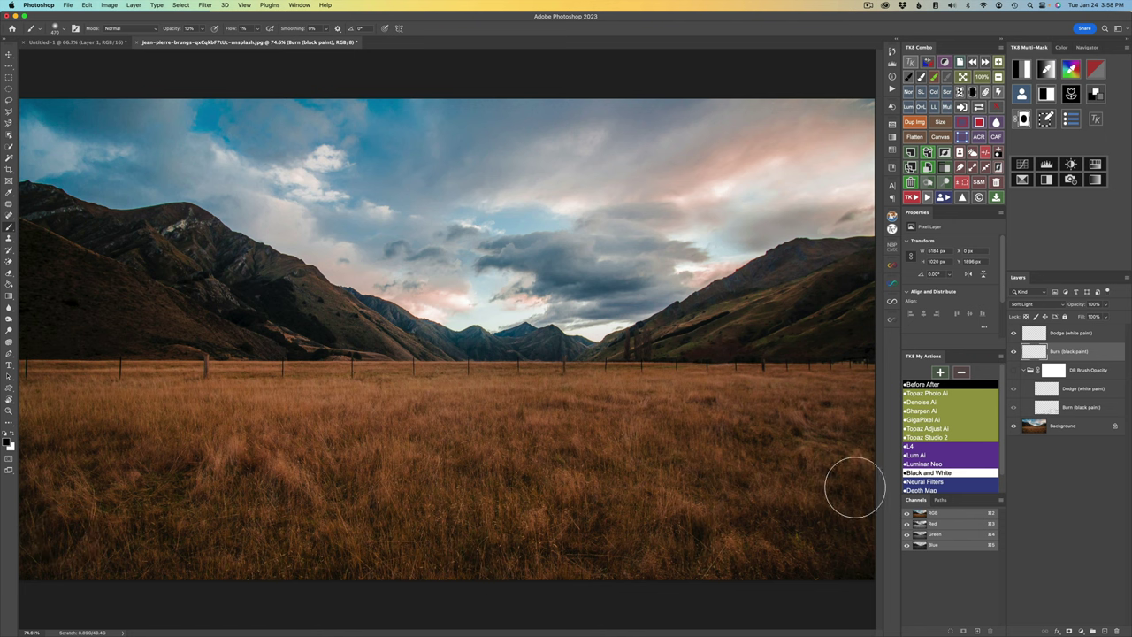
- Darken the right side of the field, the right-hand mountain and the darker clouds with a larger black brush on the Burn layer
mouse_move(855, 487)
mouse_down()
mouse_move(807, 480)
mouse_move(730, 383)
mouse_move(737, 354)
mouse_move(716, 327)
mouse_move(700, 339)
mouse_move(699, 306)
mouse_up()
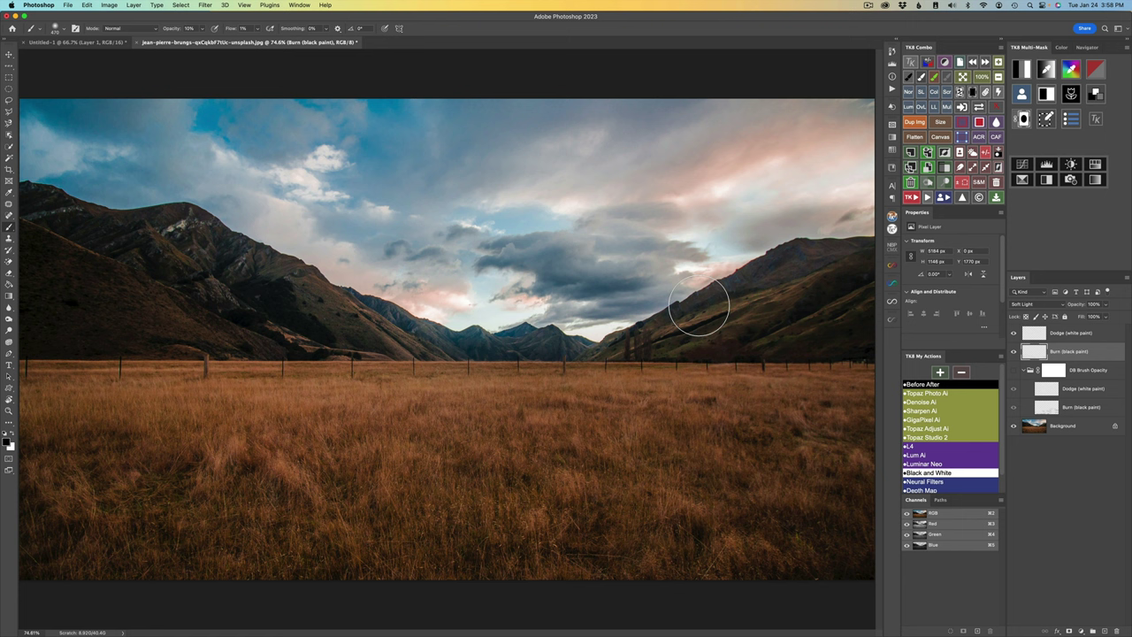
drag(617, 223, 571, 219)
drag(515, 123, 541, 121)
mouse_move(665, 116)
mouse_down()
mouse_move(646, 144)
mouse_move(669, 172)
mouse_move(688, 156)
mouse_move(656, 186)
mouse_up()
click(668, 224)
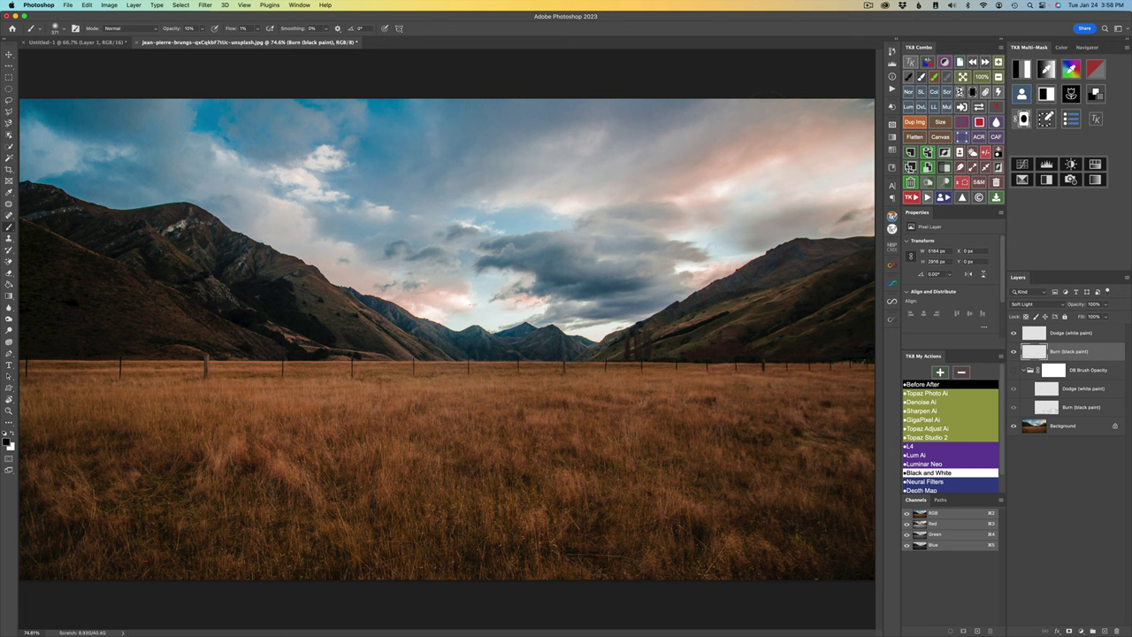
- Compare the photo with and without the Burn layer, then with the Dodge and Burn layers hidden and shown again
click(1014, 351)
click(1013, 351)
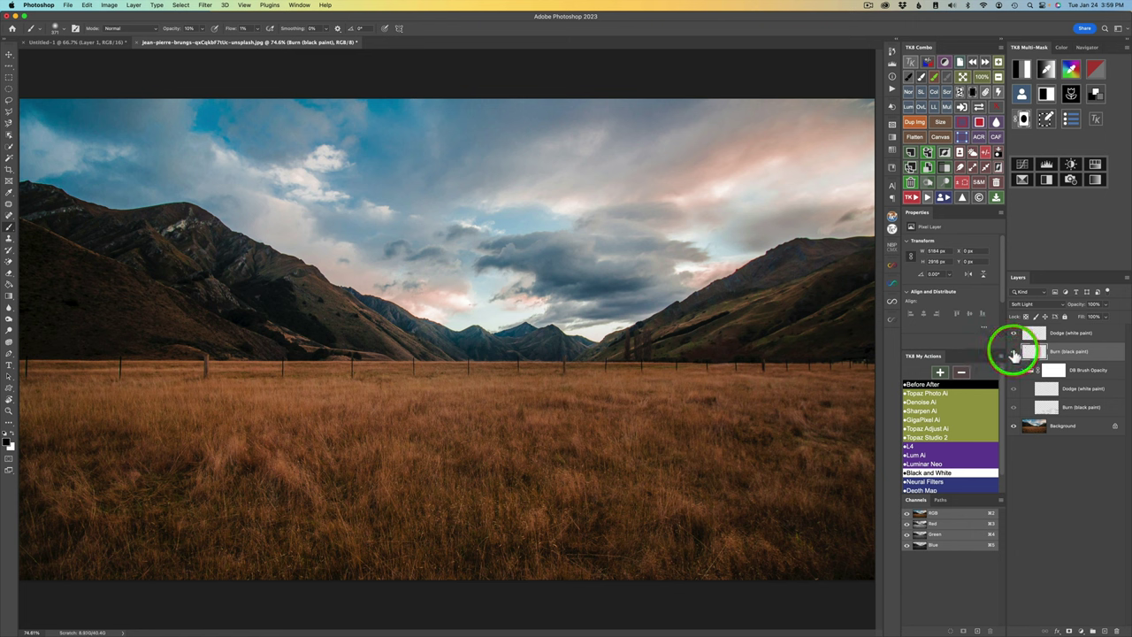
click(1014, 351)
click(1014, 352)
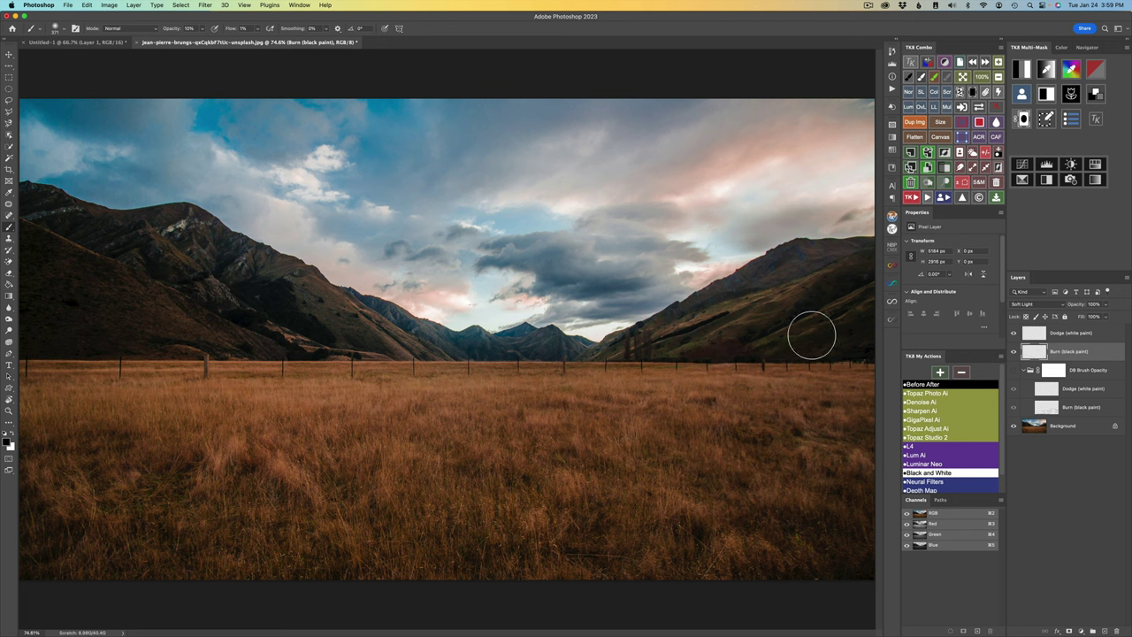
click(1013, 334)
drag(1014, 345, 1014, 351)
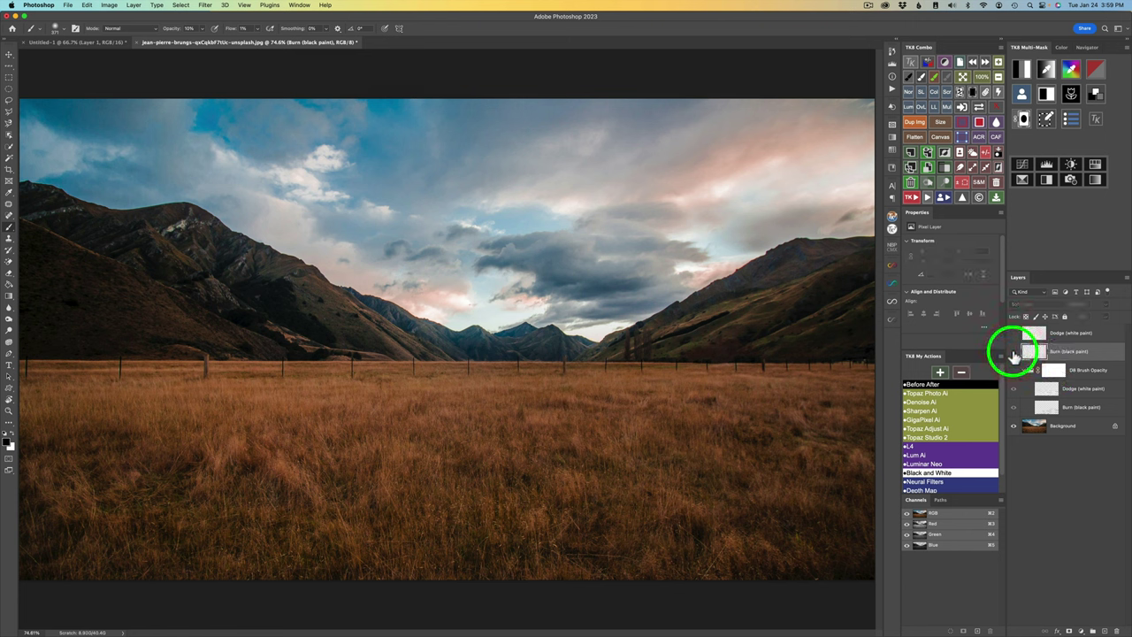
click(1014, 355)
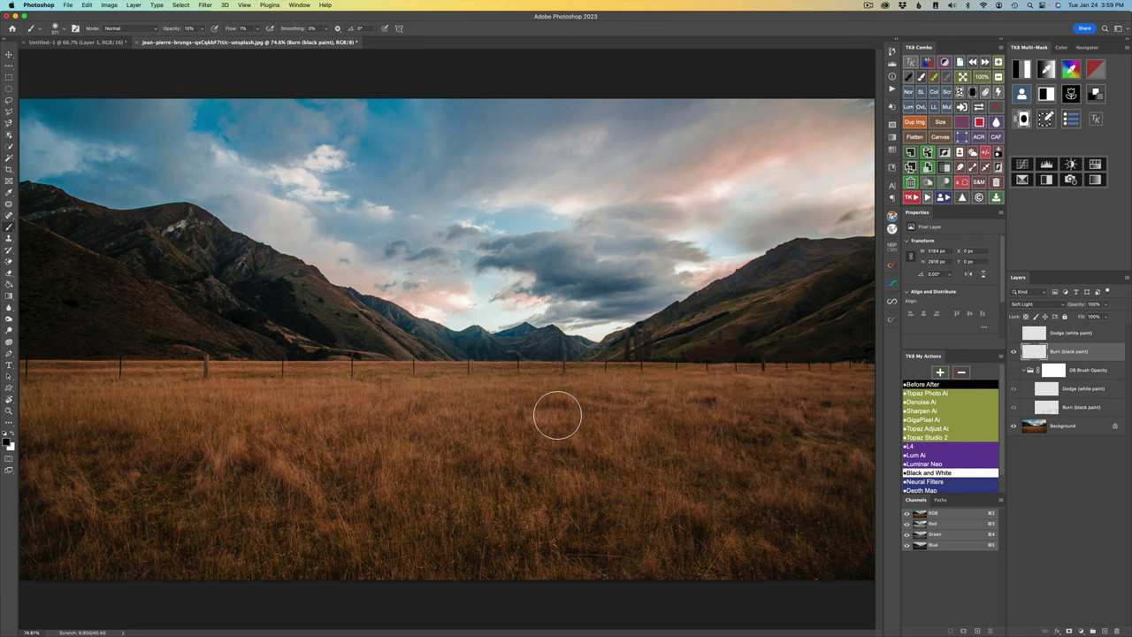
drag(550, 417, 521, 417)
mouse_move(561, 407)
mouse_down()
mouse_move(521, 402)
mouse_move(585, 412)
mouse_move(584, 399)
mouse_move(636, 404)
mouse_move(583, 390)
mouse_move(648, 397)
mouse_up()
mouse_move(682, 417)
mouse_down()
mouse_move(702, 428)
mouse_move(624, 412)
mouse_up()
mouse_move(570, 412)
mouse_down()
mouse_move(449, 394)
mouse_move(478, 395)
mouse_move(362, 420)
mouse_move(384, 430)
mouse_move(330, 421)
mouse_move(331, 405)
mouse_move(395, 375)
mouse_move(379, 370)
mouse_move(399, 373)
mouse_move(367, 377)
mouse_move(445, 378)
mouse_move(252, 374)
mouse_up()
mouse_move(993, 333)
mouse_down()
mouse_move(1031, 348)
mouse_move(1014, 352)
mouse_move(1028, 333)
mouse_move(1018, 326)
mouse_up()
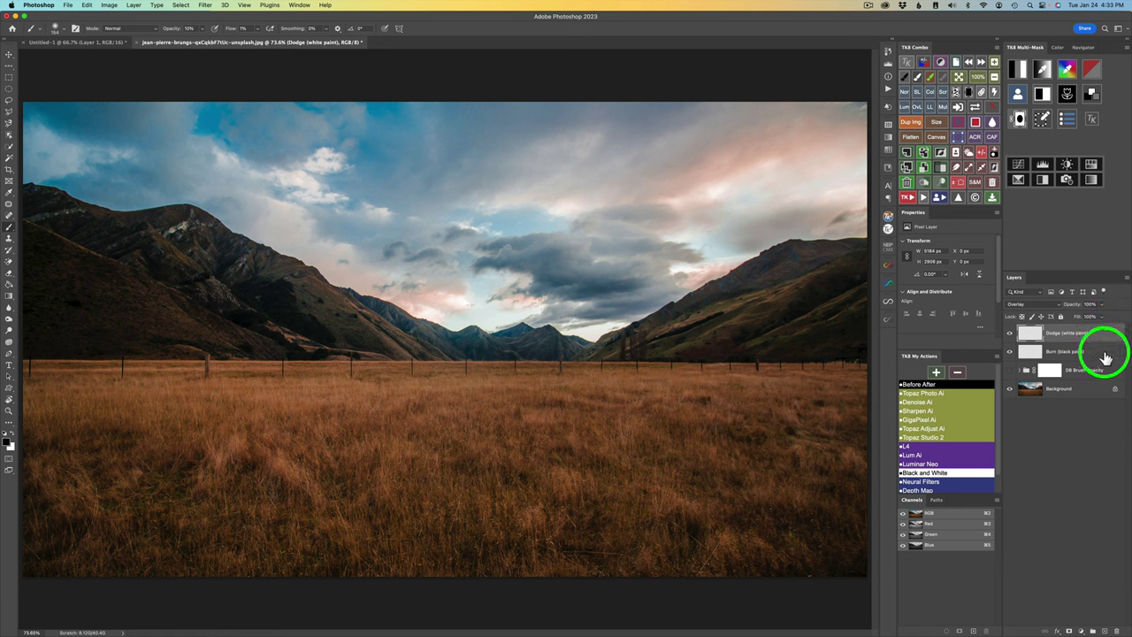
- Group the upper Dodge and Burn layers into a group named "DB Brush Opacity & Flow"
right_click(1104, 336)
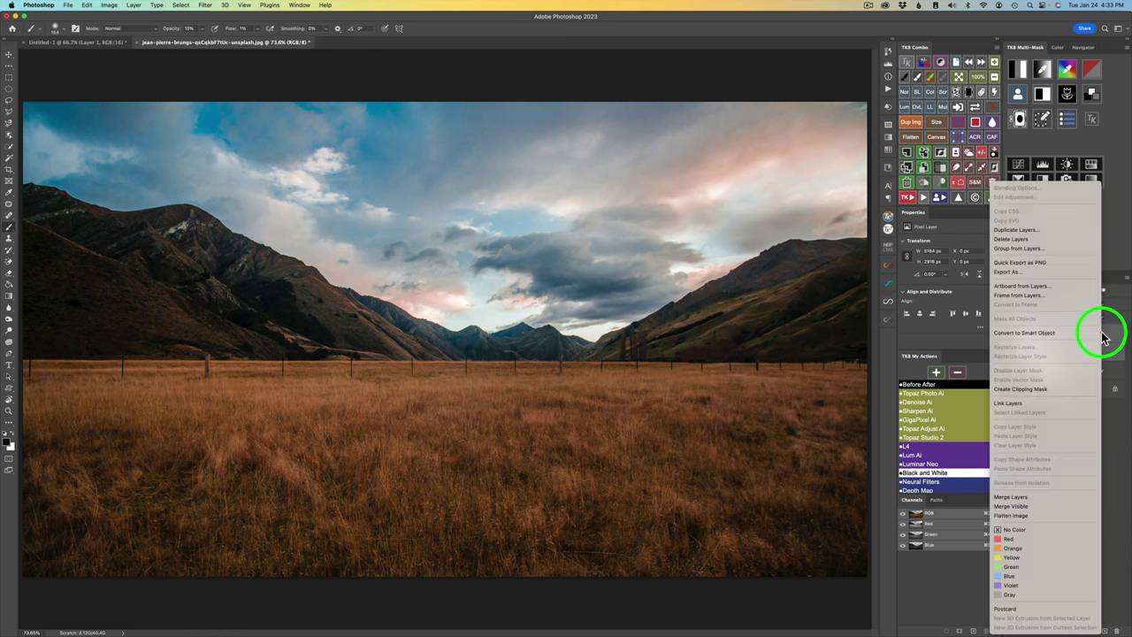
click(1014, 251)
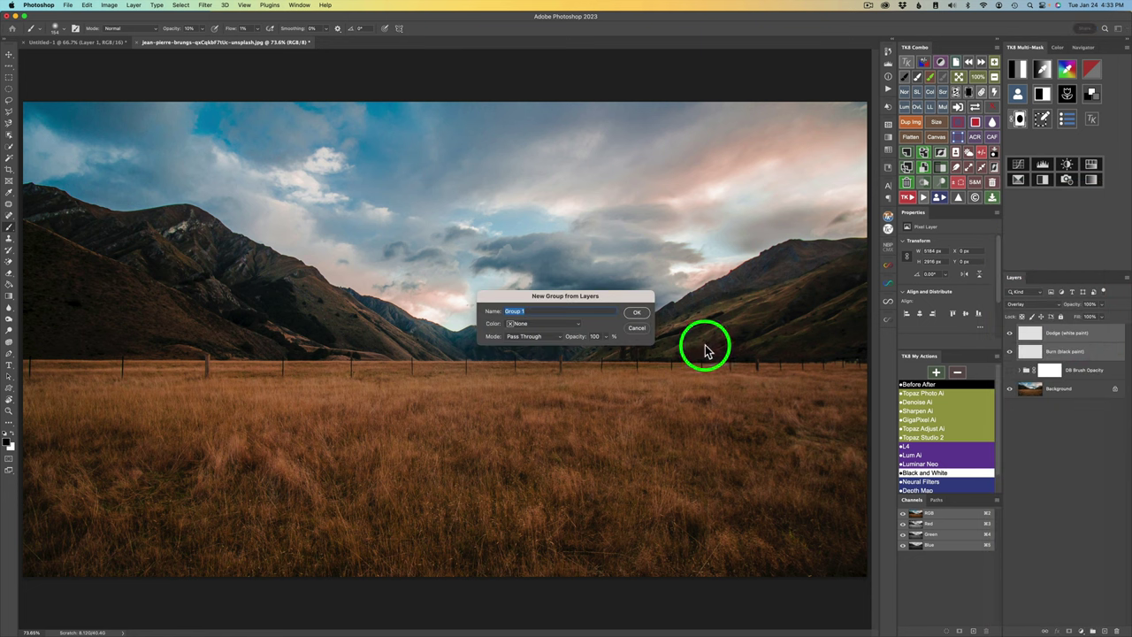
text(DB Brush Opacity & Flow)
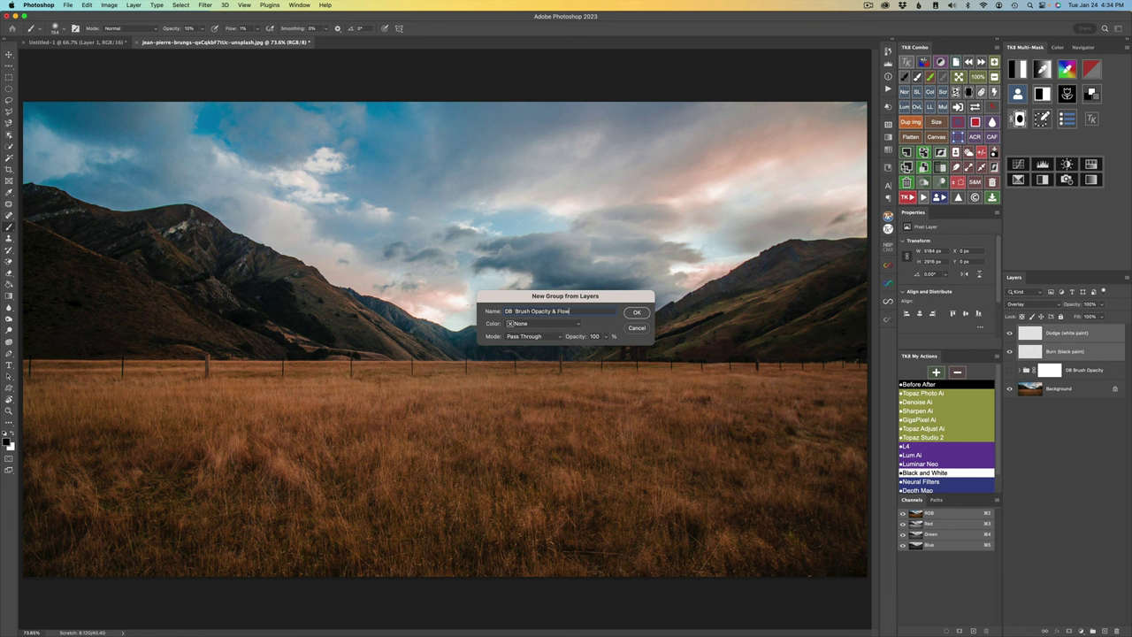
click(636, 311)
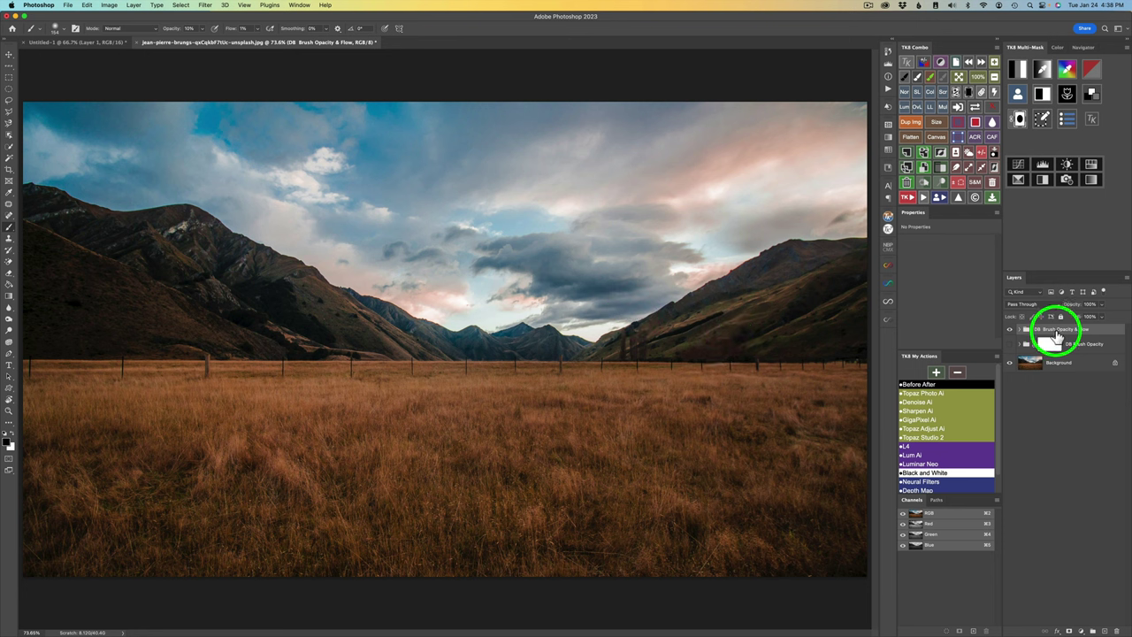
- Compare the photo without dodging and burning against the "DB Brush Opacity" and "DB Brush Opacity & Flow" groups by toggling each group's visibility
click(1018, 330)
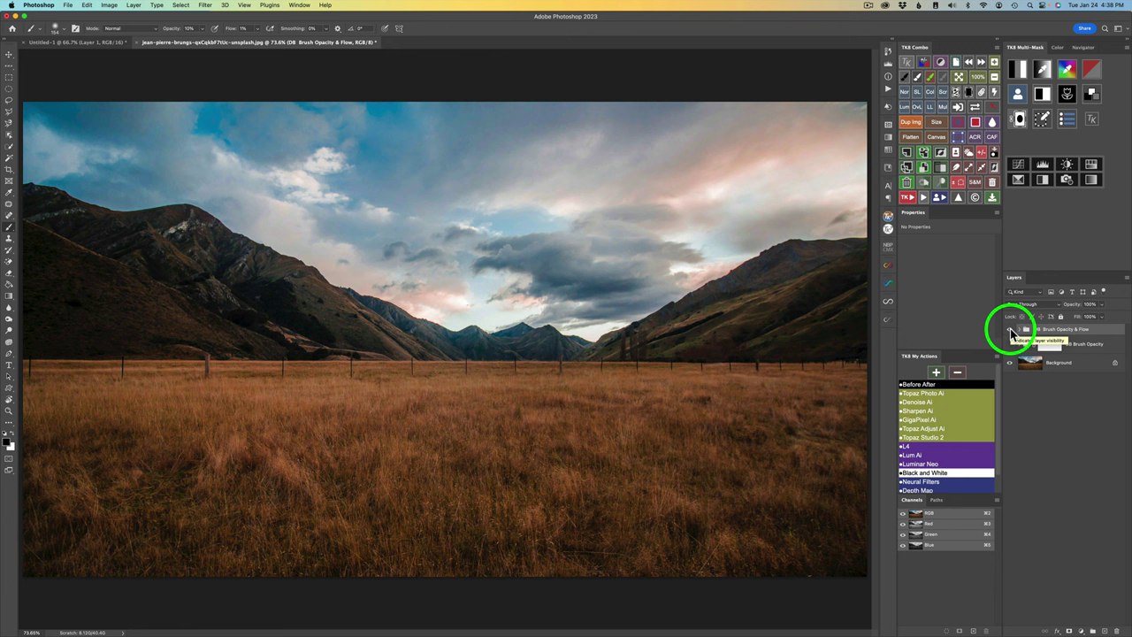
click(1010, 329)
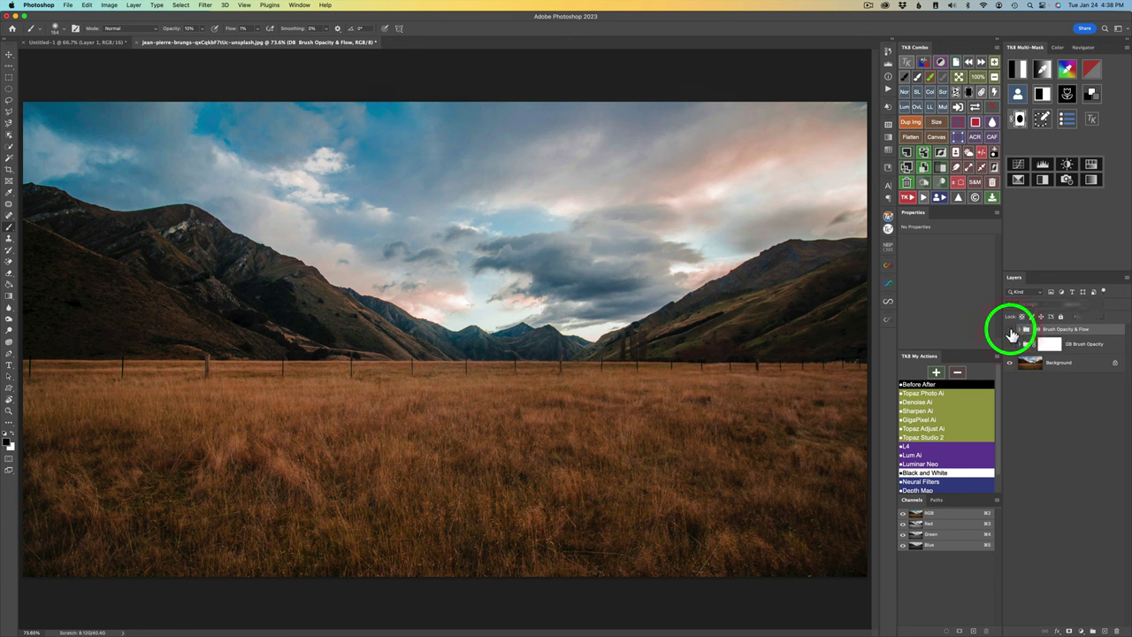
click(1011, 331)
click(1011, 330)
drag(1060, 352, 1080, 352)
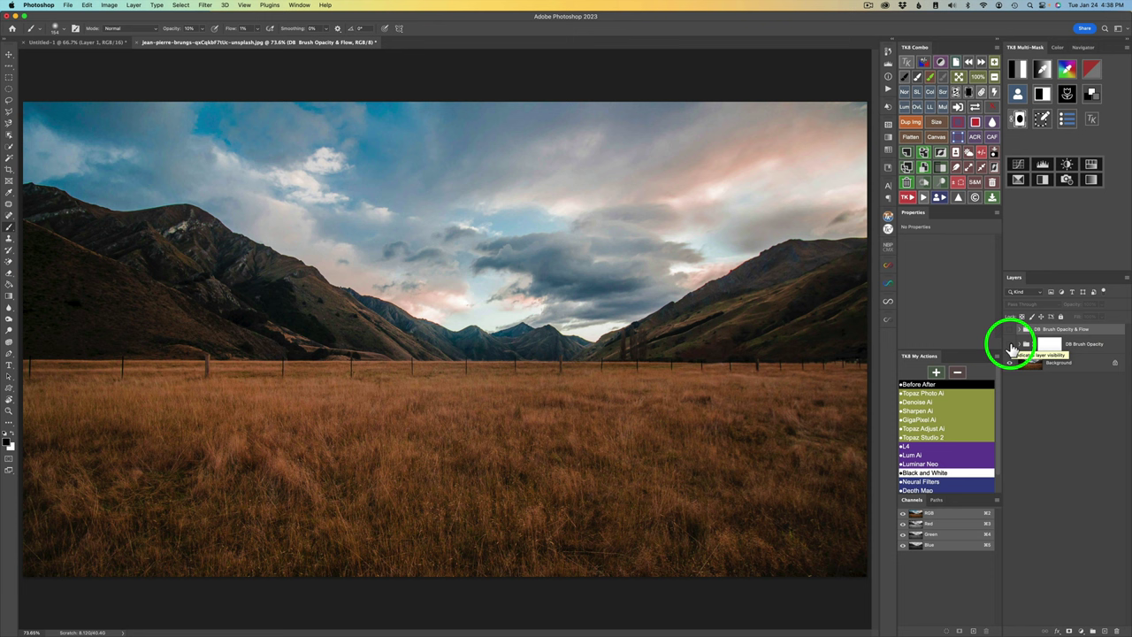
click(1011, 347)
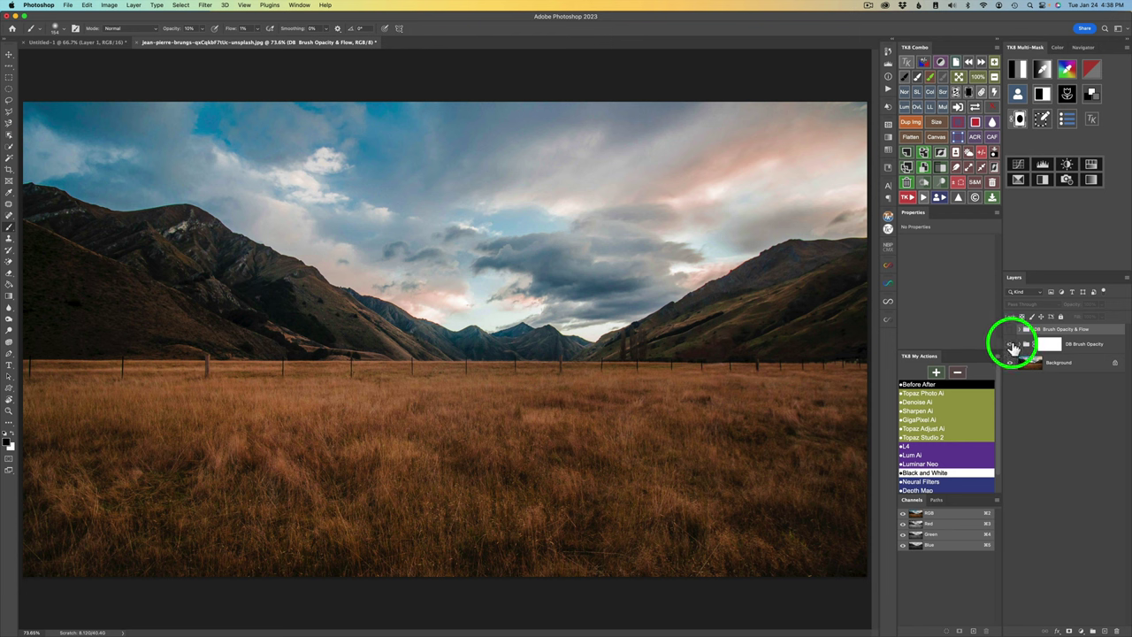
click(1012, 331)
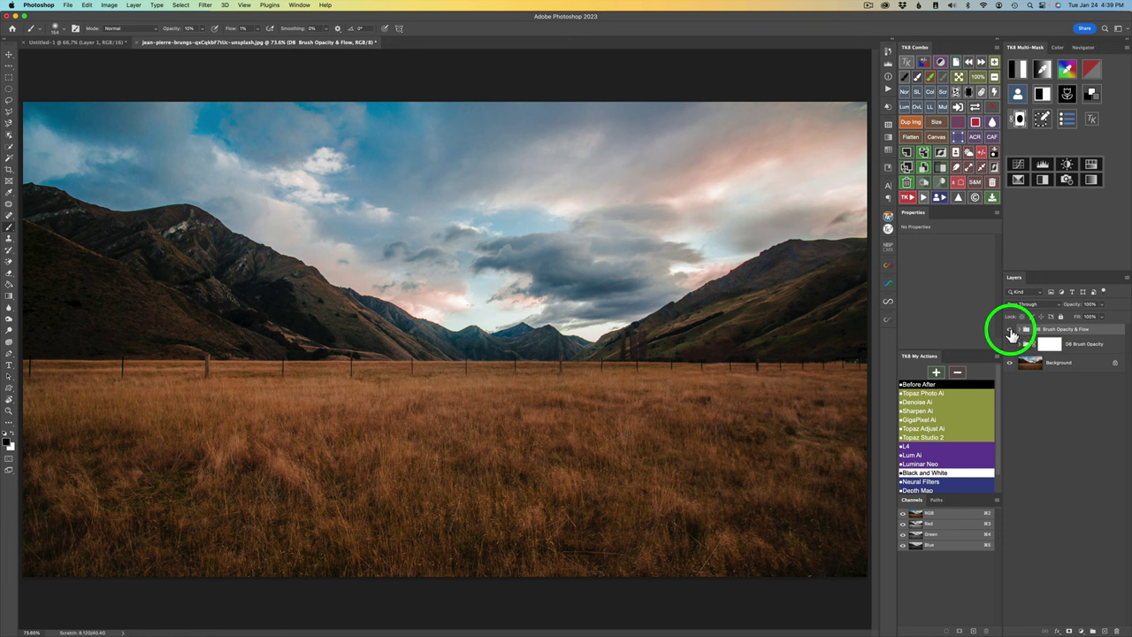
click(1011, 333)
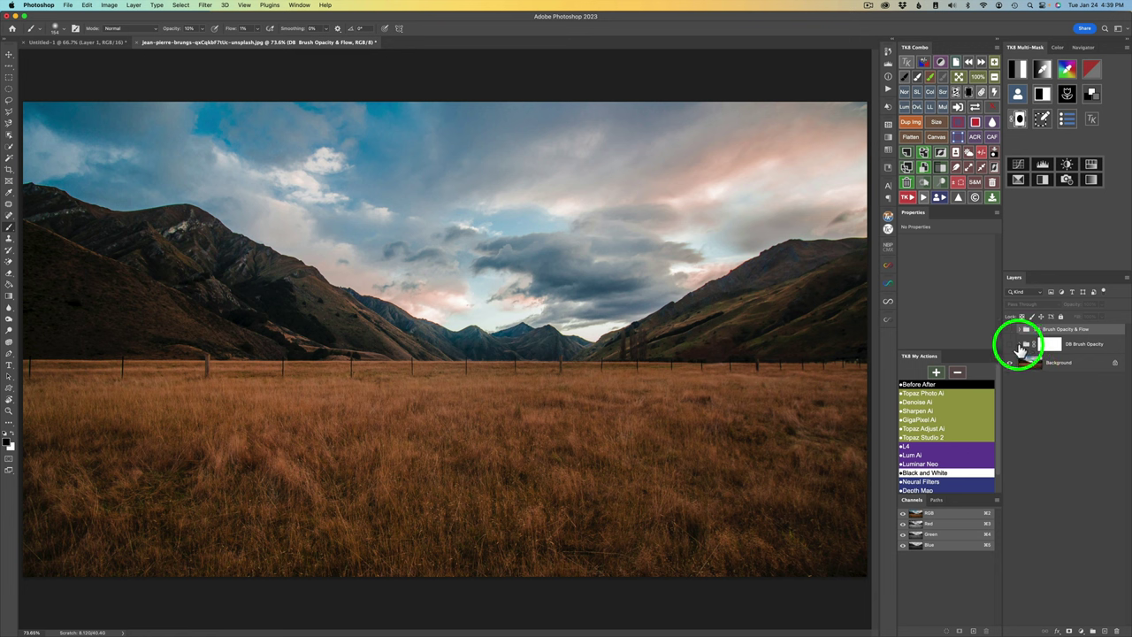
- Show the "DB Brush Opacity" group and lower its opacity, and switch visibility and selection to the "DB Brush Opacity & Flow" group
click(1010, 345)
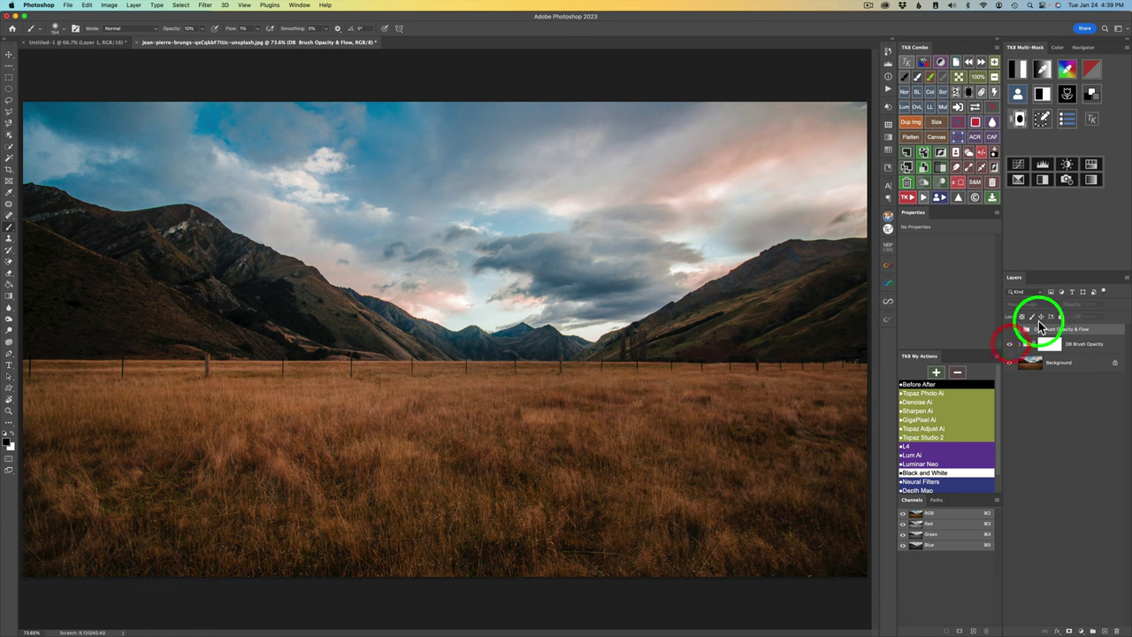
click(1053, 344)
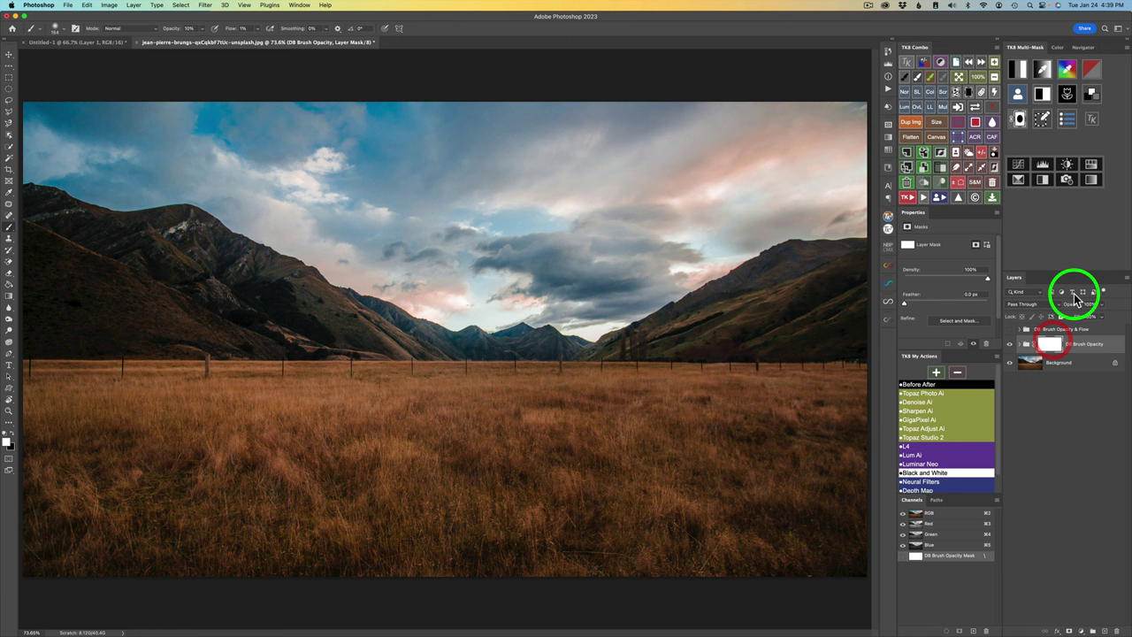
drag(1075, 306, 866, 294)
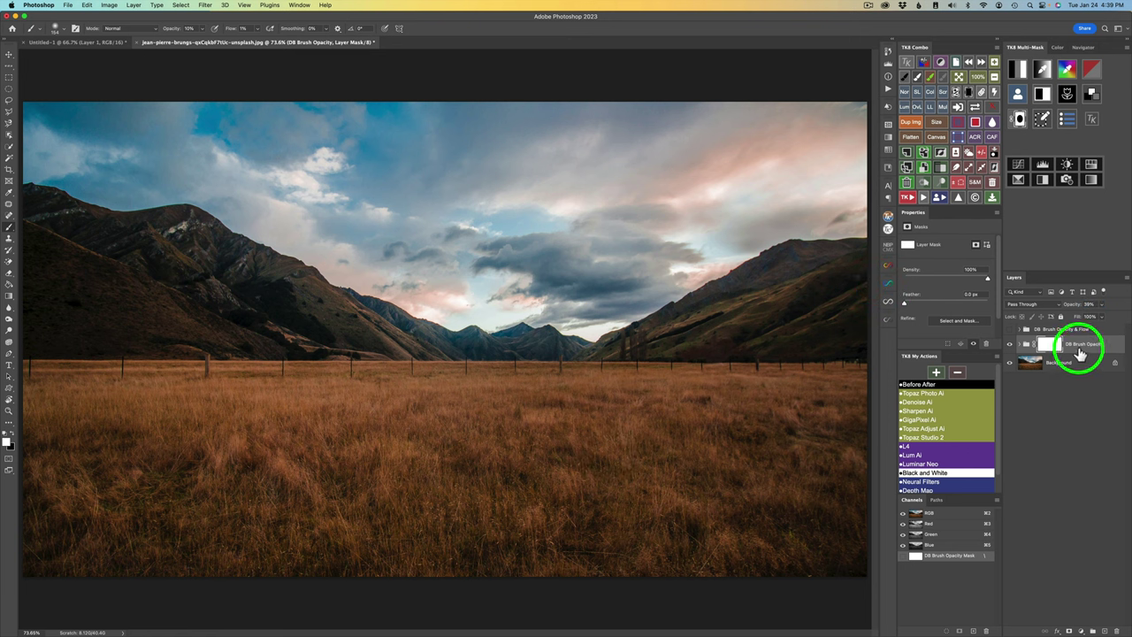
drag(1080, 352, 1011, 336)
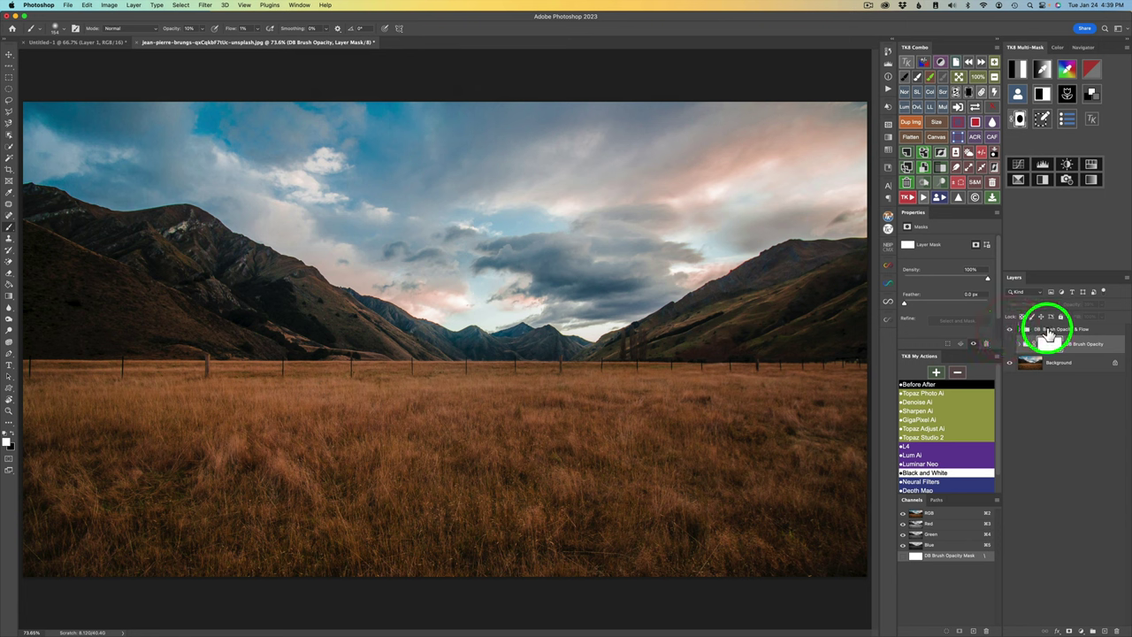
click(1045, 330)
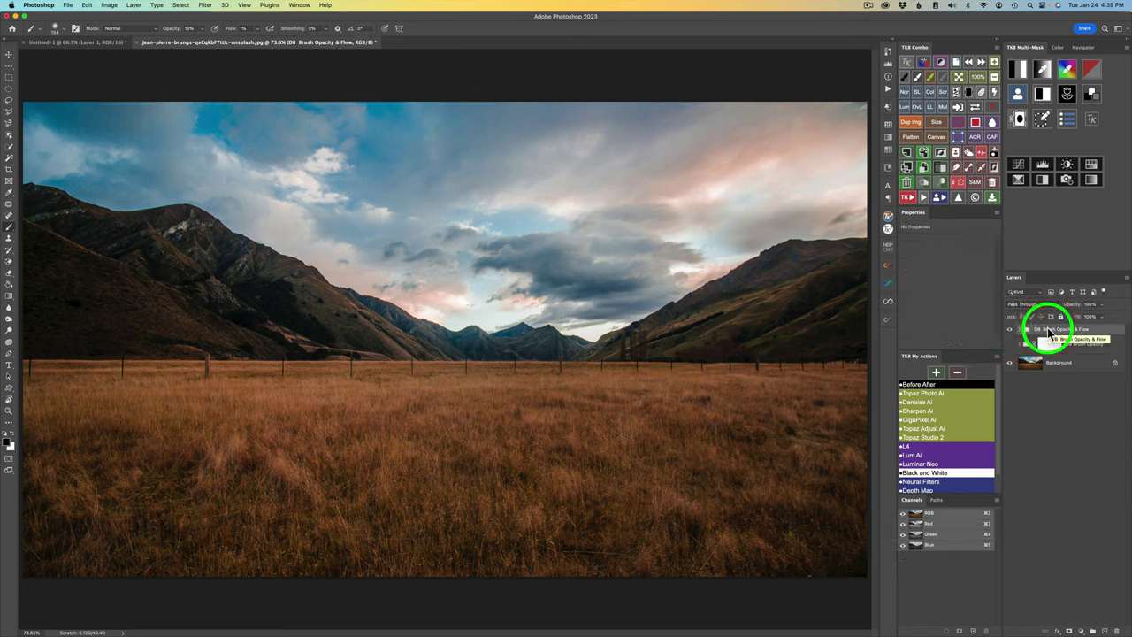